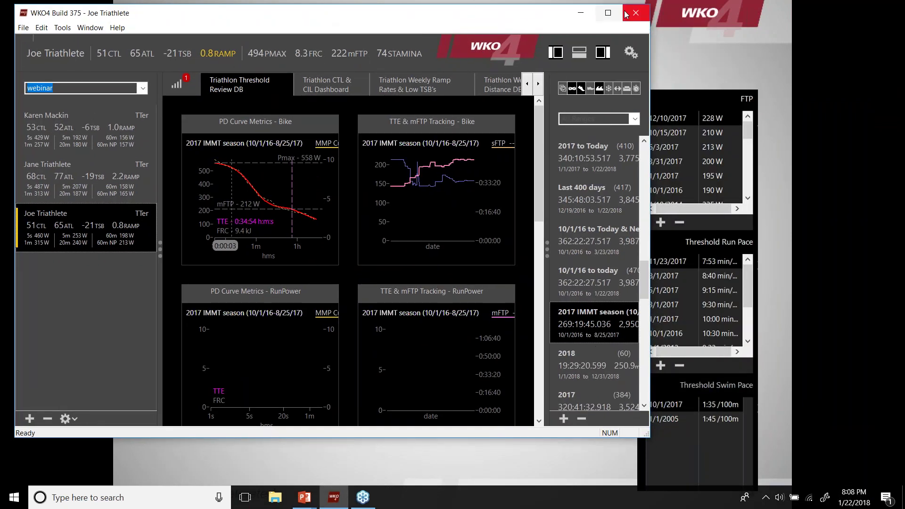
# Maximize the window and review the bike, run and swim charts of the Triathlon Threshold Review DB for the 2017 IMMT season.
pyautogui.click(608, 13)
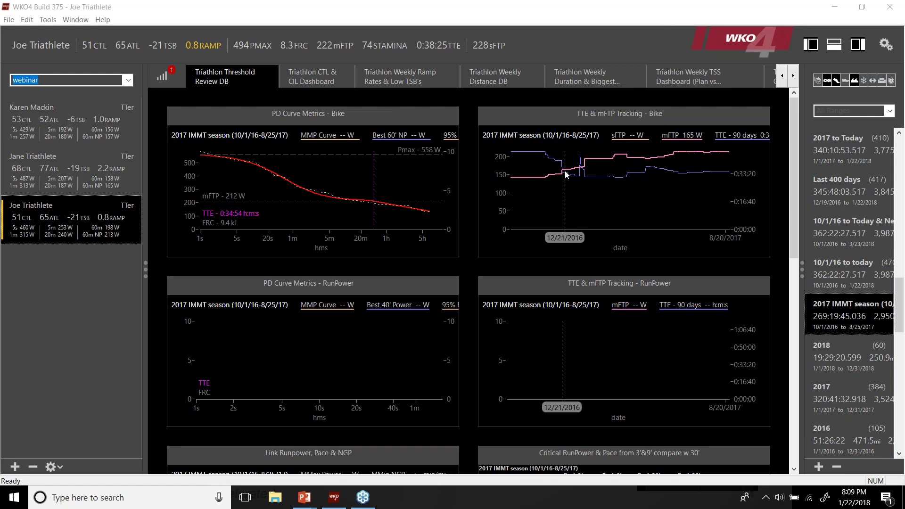
pyautogui.click(632, 135)
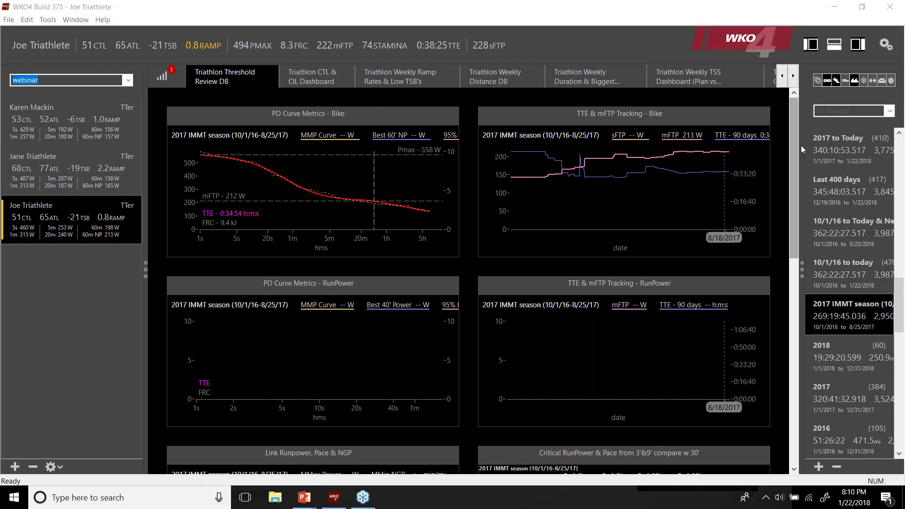
pyautogui.moveTo(793, 149); pyautogui.dragTo(793, 172)
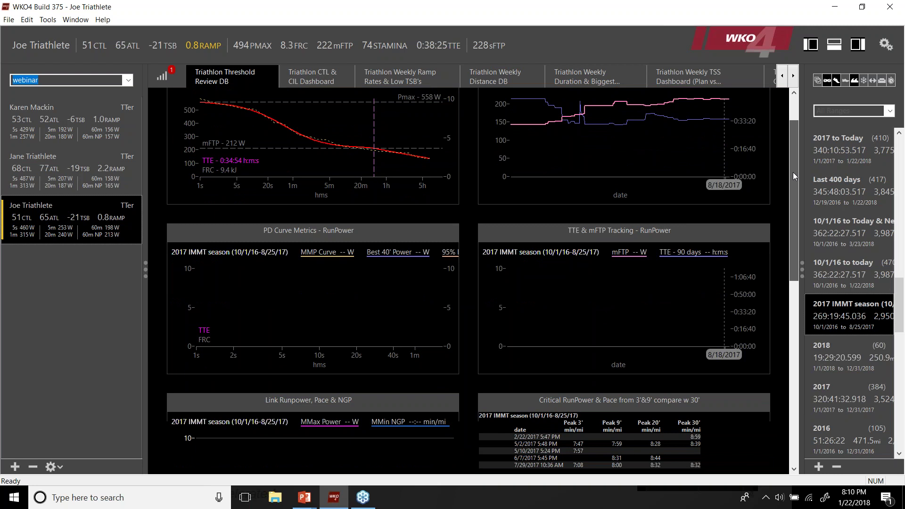
pyautogui.moveTo(794, 172); pyautogui.dragTo(794, 199)
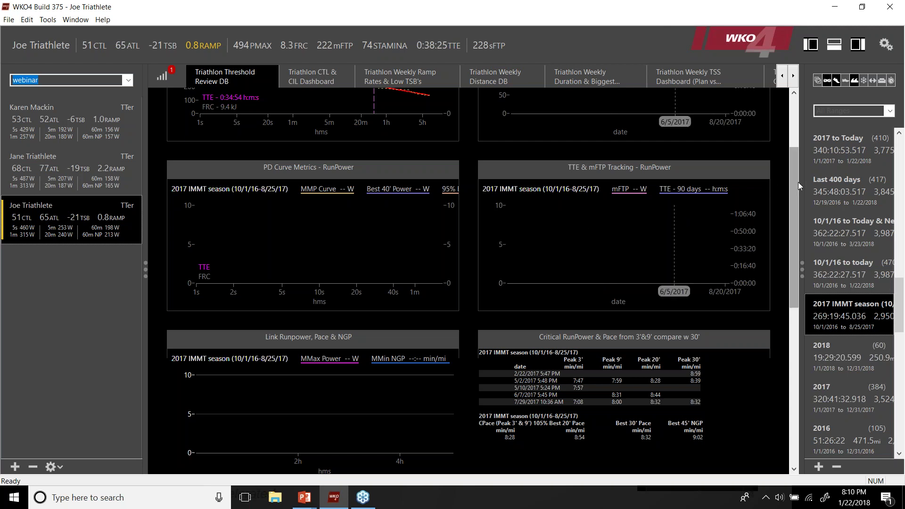
pyautogui.moveTo(798, 182); pyautogui.dragTo(788, 248)
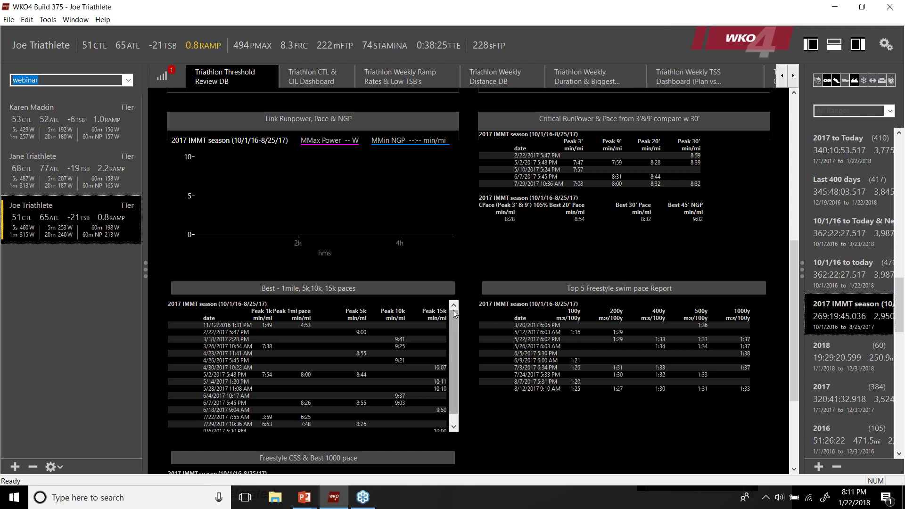
pyautogui.scroll(-1, 456, 332)
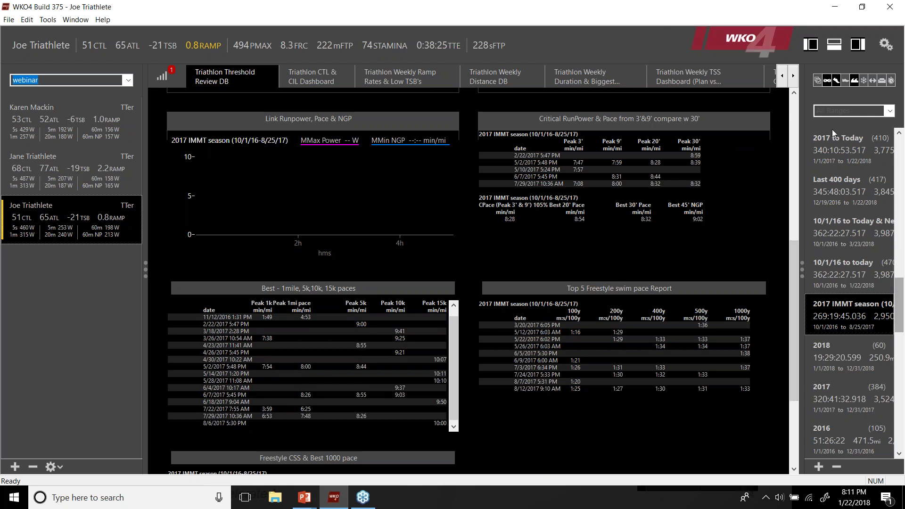
# Filter the date ranges by "q" and show the threshold review dashboard for Q1 Last Year.
pyautogui.click(817, 111)
pyautogui.write('q')
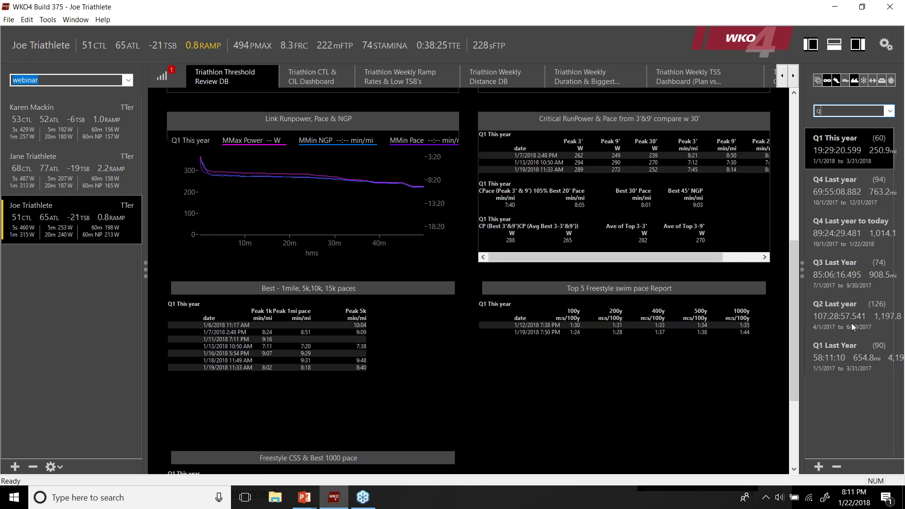
pyautogui.click(848, 354)
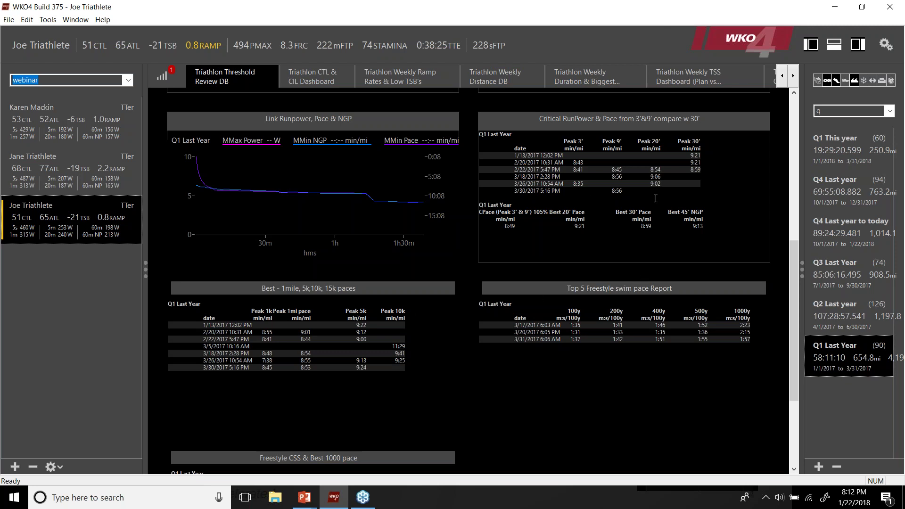
# Switch the date range to Q4 Last year to today and review the dashboard's run, swim and RunPower charts.
pyautogui.click(847, 316)
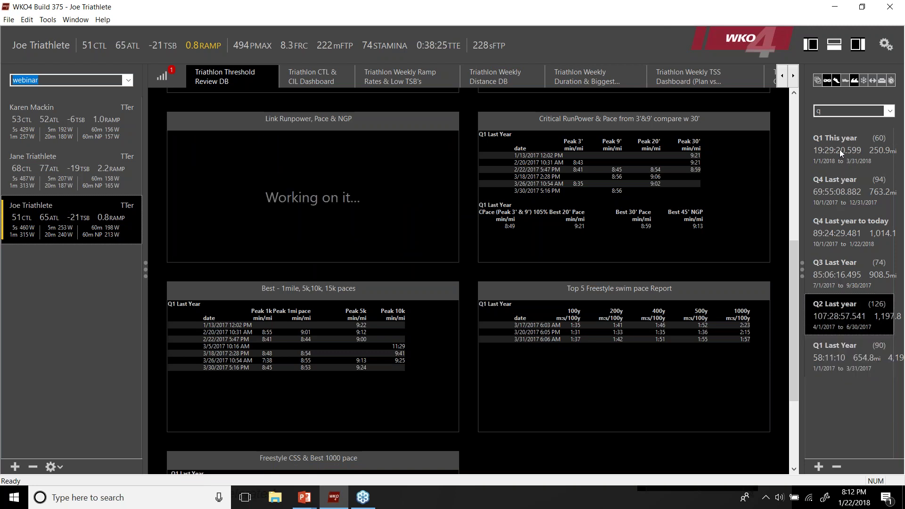
pyautogui.press('Up')
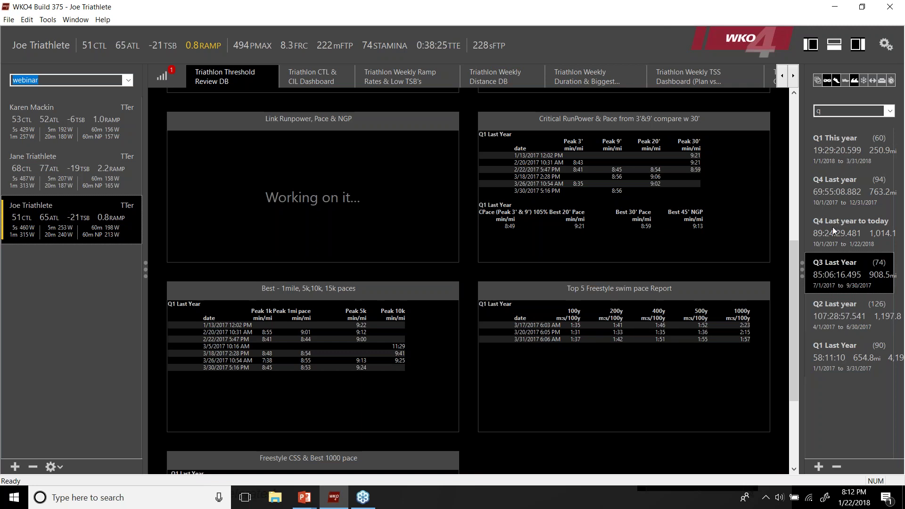
pyautogui.press('Up')
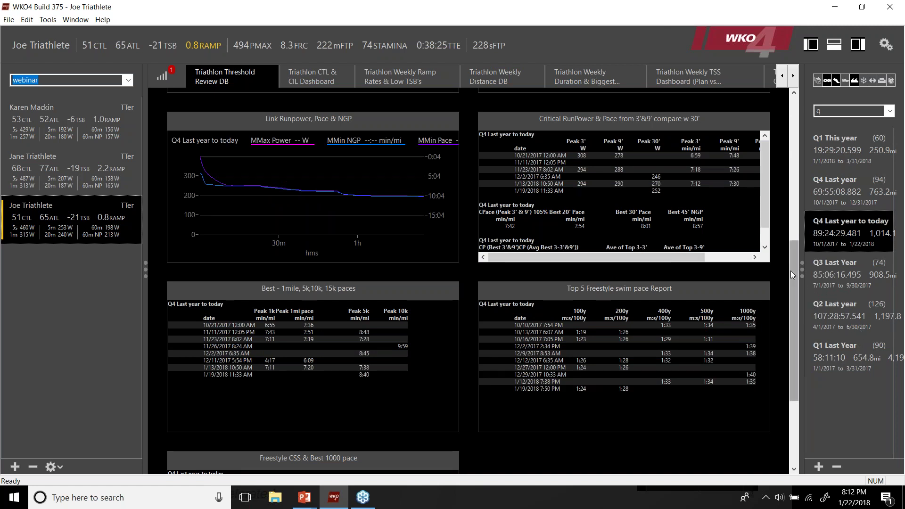
pyautogui.moveTo(793, 275); pyautogui.dragTo(797, 343)
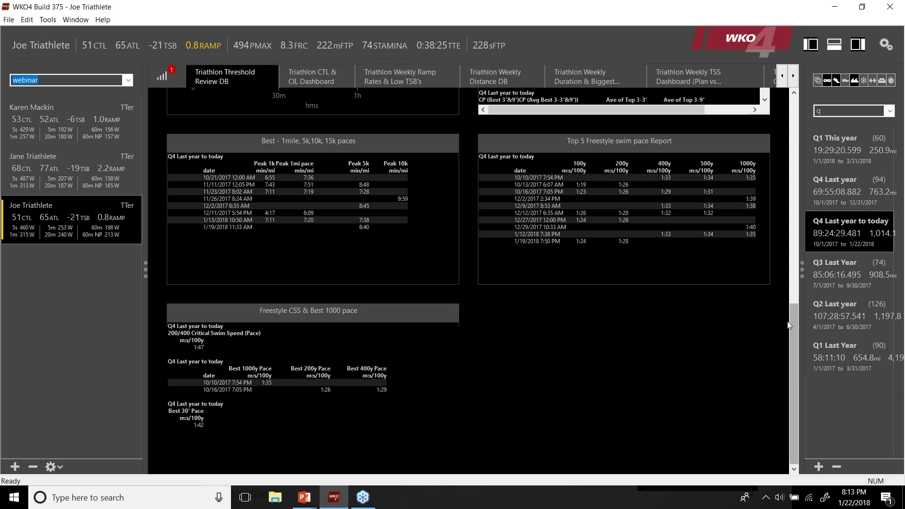
pyautogui.moveTo(795, 327); pyautogui.dragTo(804, 201)
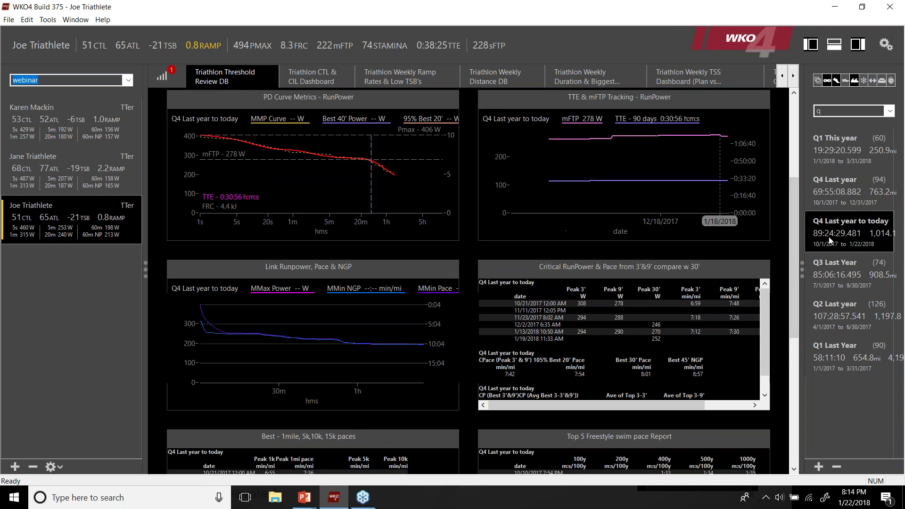
pyautogui.scroll(1, 794, 252)
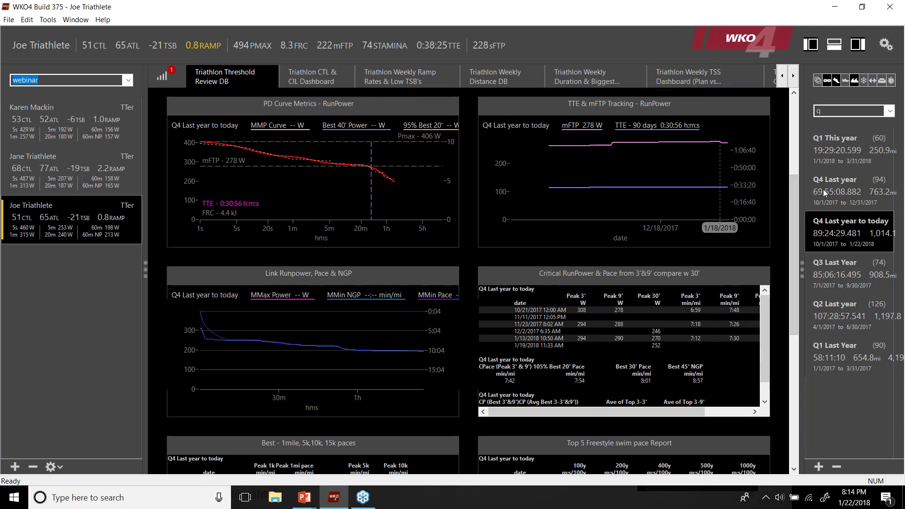
# Compare the threshold review charts for Q1 This year with those for Q4 Last year to today.
pyautogui.click(829, 153)
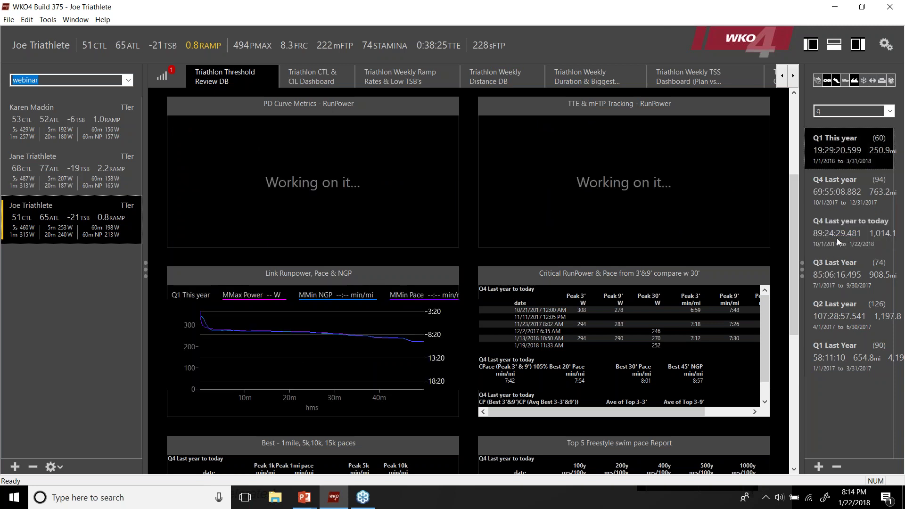
pyautogui.click(823, 236)
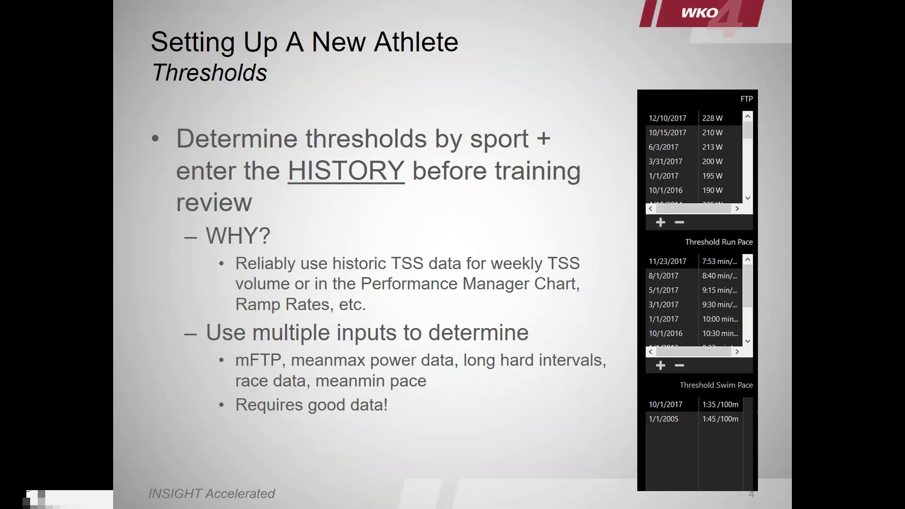
pyautogui.press('Right')
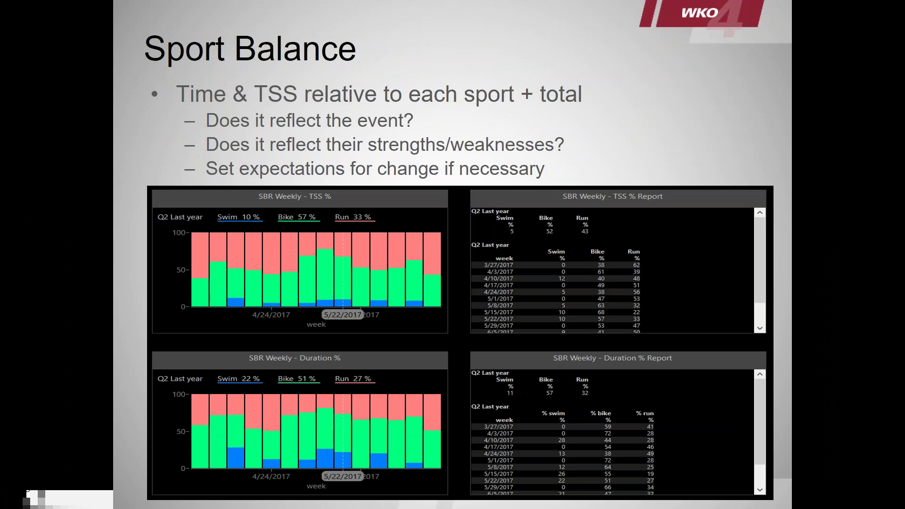
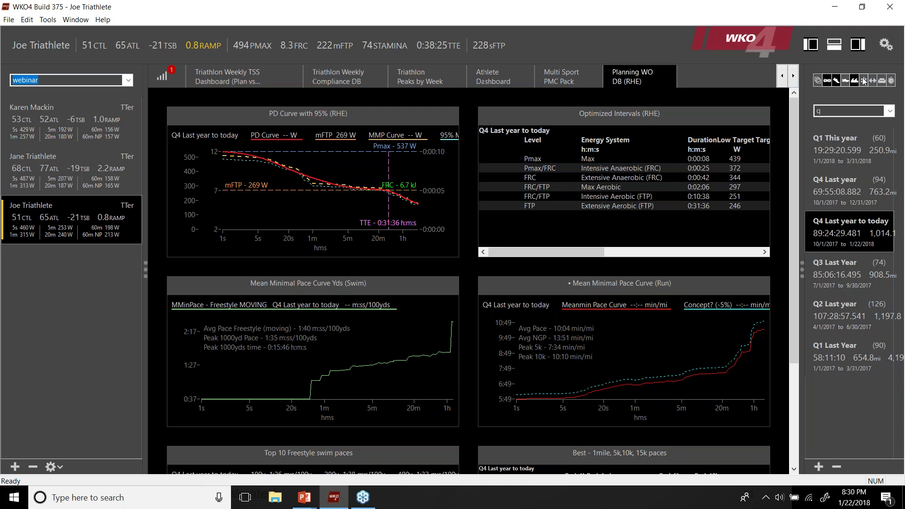
# Exclude run workouts from the Planning WO DB (RHE) data and review the target columns of the Optimized Intervals report.
pyautogui.moveTo(632, 69)
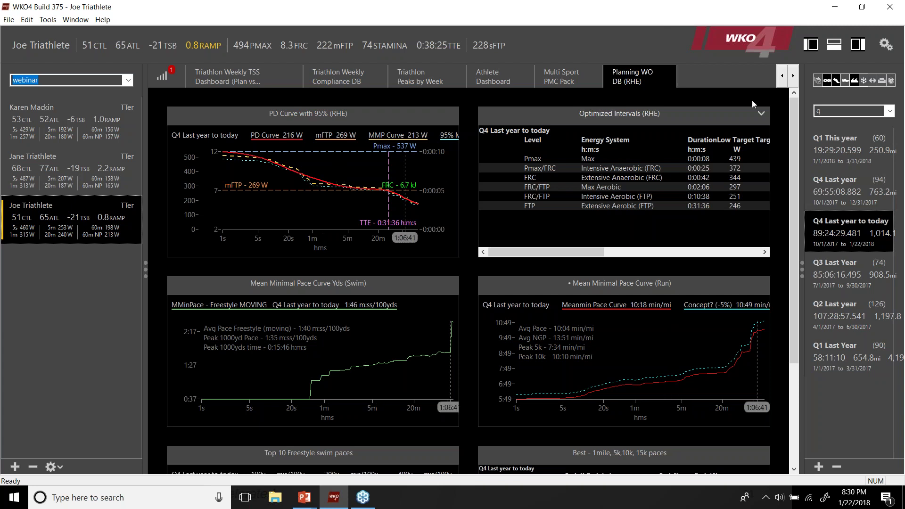
pyautogui.click(837, 82)
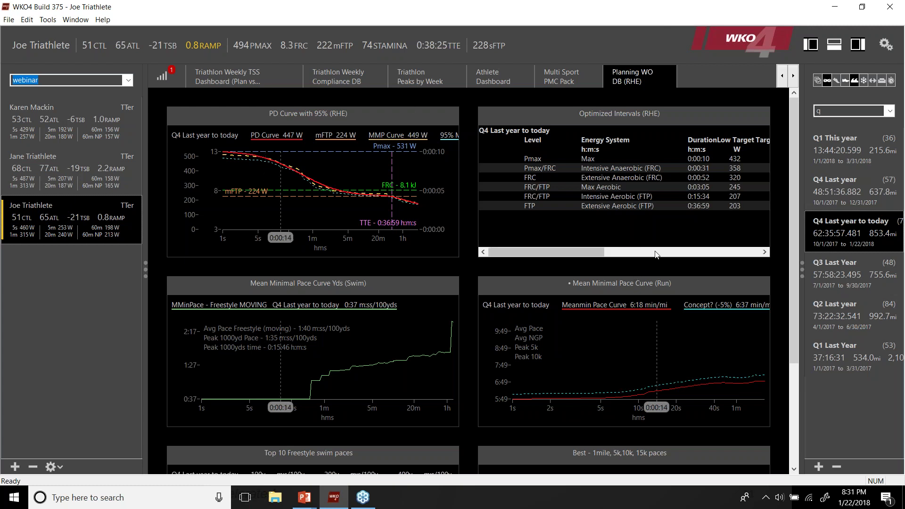
pyautogui.click(634, 256)
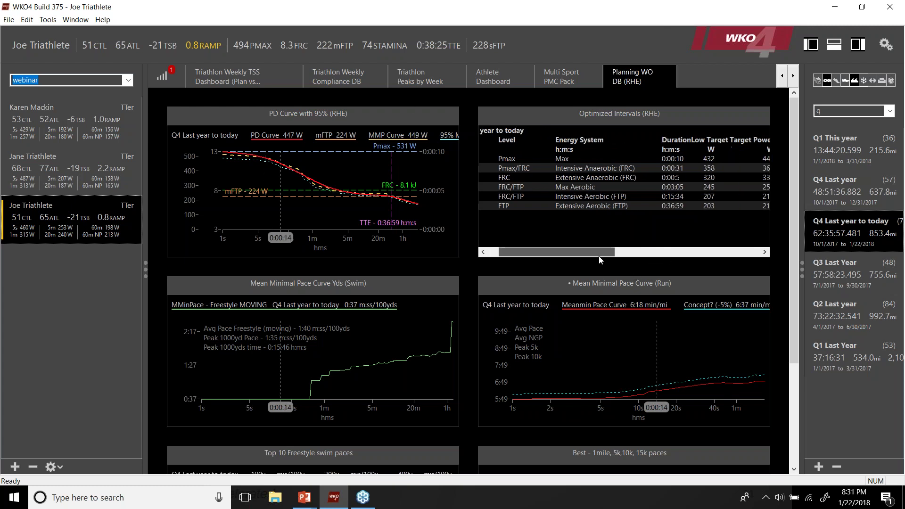
pyautogui.moveTo(621, 257); pyautogui.dragTo(568, 252)
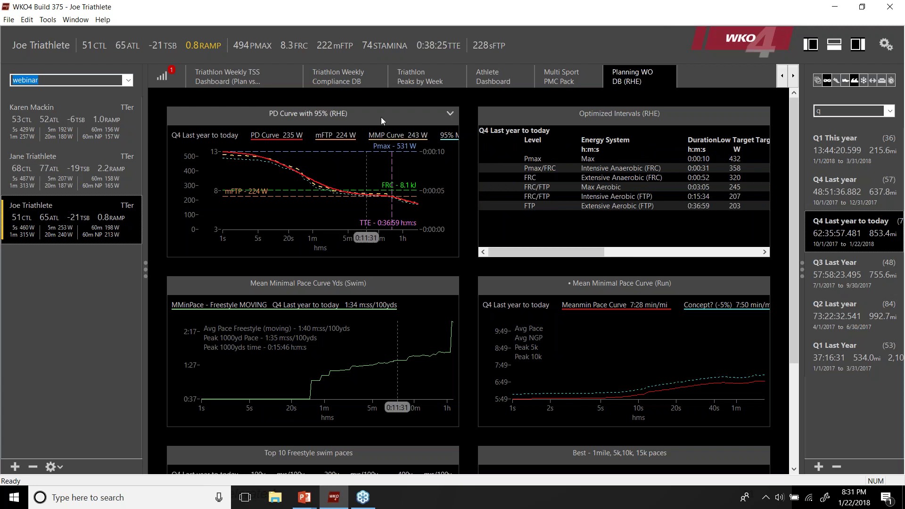
# Open the PD Curve with 95% (RHE) chart at full size, filter the date ranges by "last" and choose Last 90 Days.
pyautogui.doubleClick(346, 117)
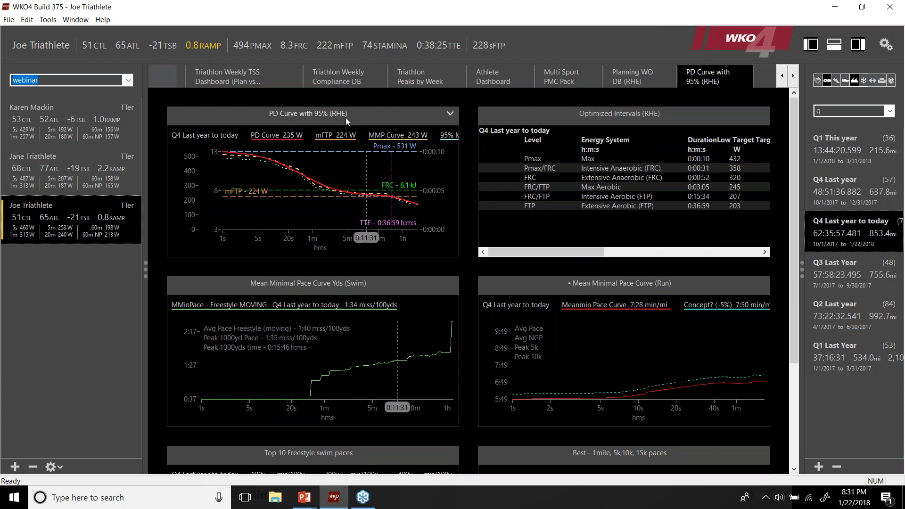
pyautogui.click(709, 79)
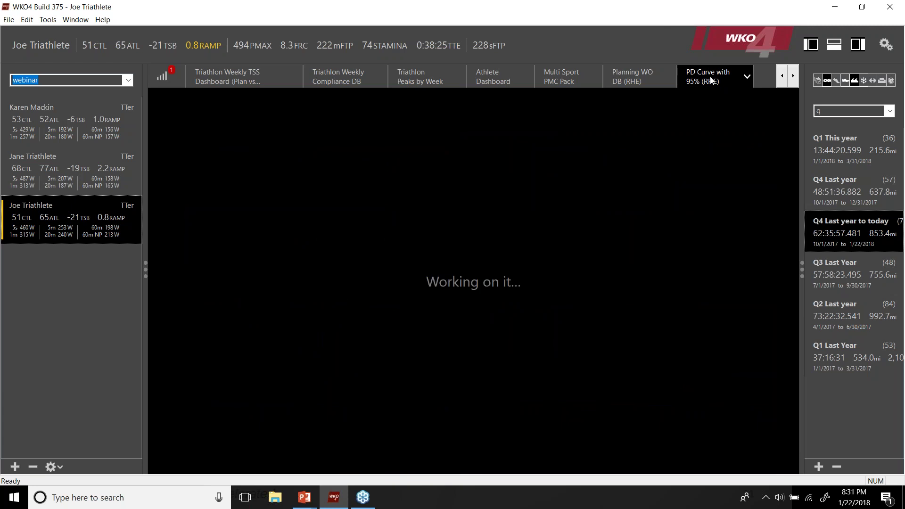
pyautogui.click(829, 110)
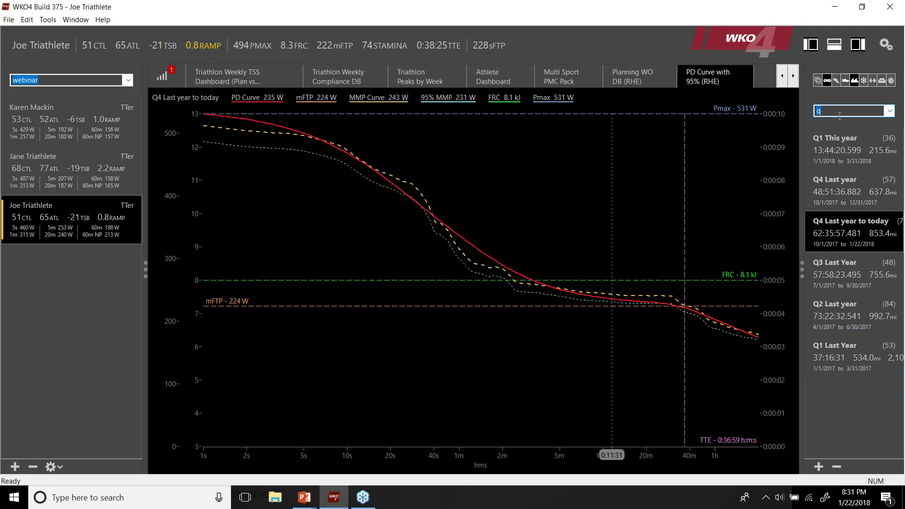
pyautogui.write('last')
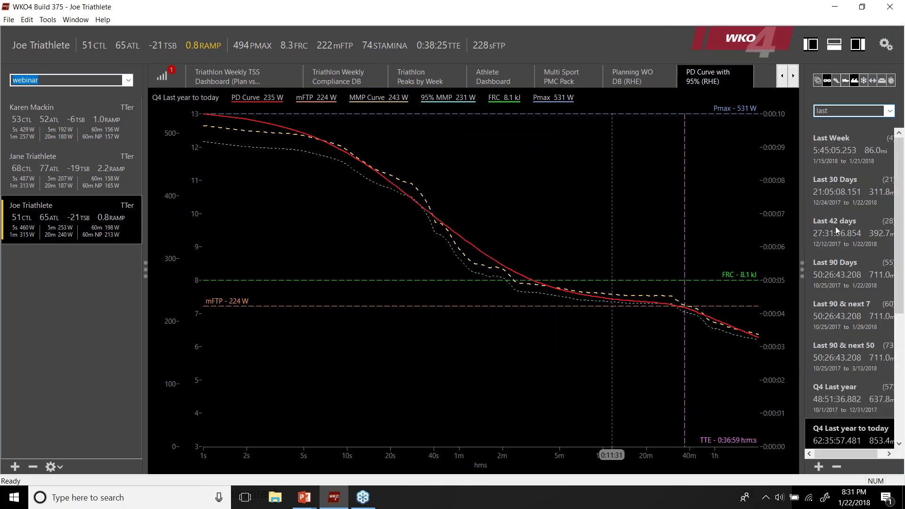
pyautogui.click(827, 274)
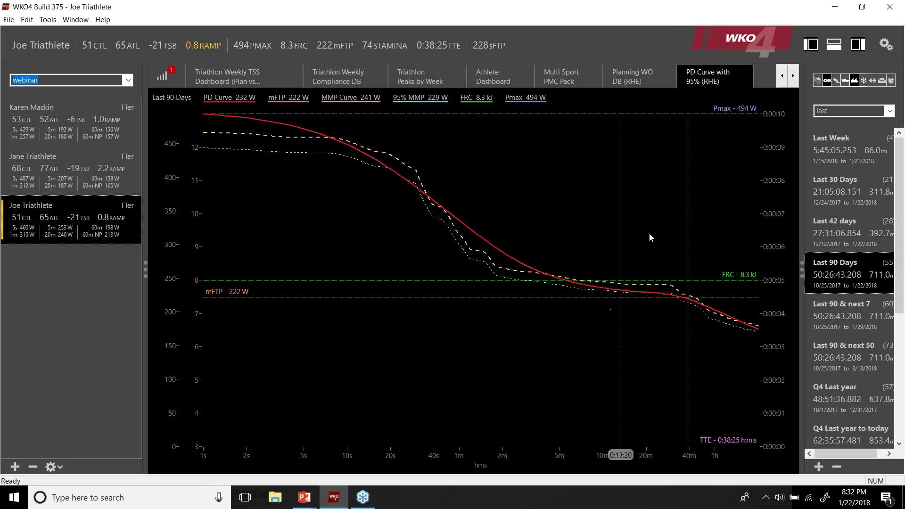
# Include run workouts again on the Planning WO DB (RHE) dashboard and review its swim and run pace charts.
pyautogui.click(635, 73)
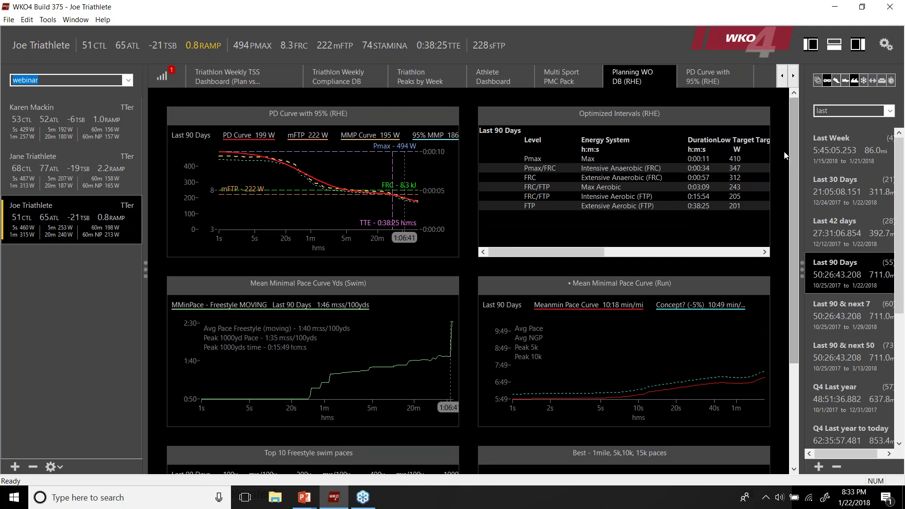
pyautogui.click(836, 81)
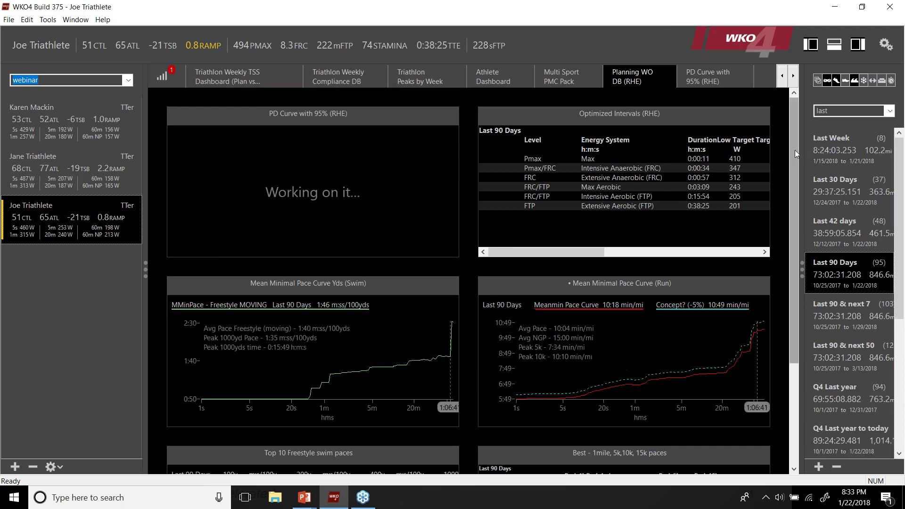
pyautogui.moveTo(795, 151); pyautogui.dragTo(781, 269)
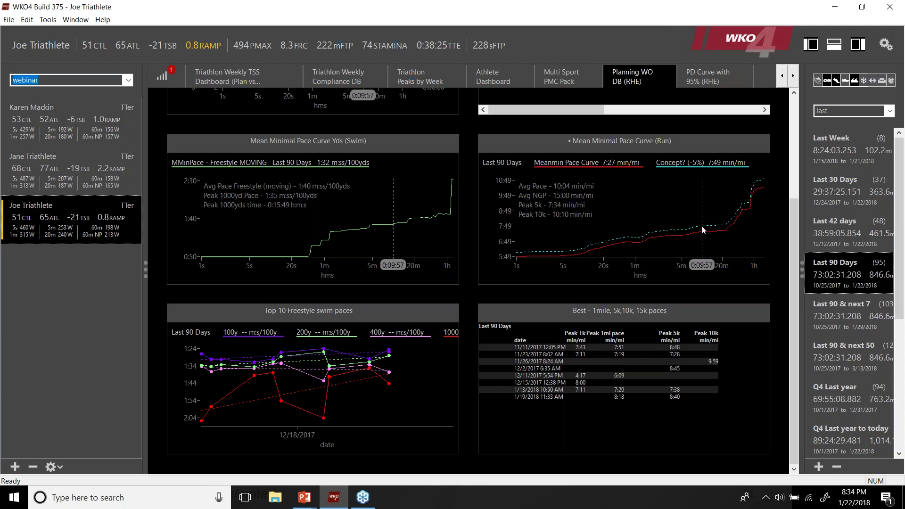
pyautogui.scroll(3, 702, 227)
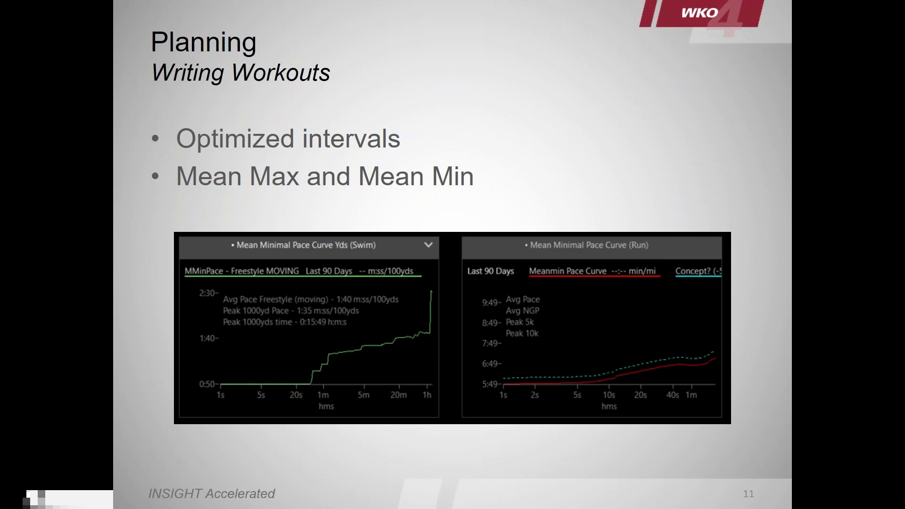
pyautogui.press('Right')
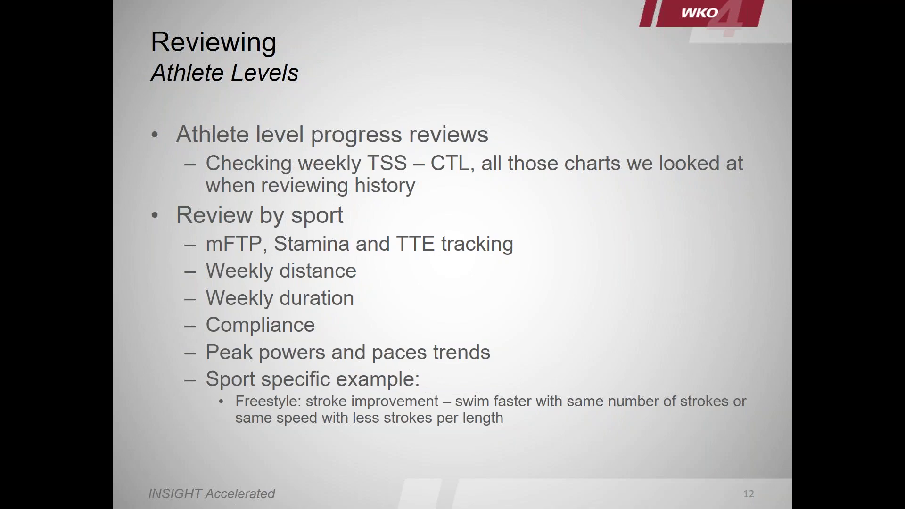
# Switch back to WKO4 and open the Triathlon CTL & CIL Dashboard for the Last 90 Days range.
pyautogui.hotkey('alt', 'Tab')
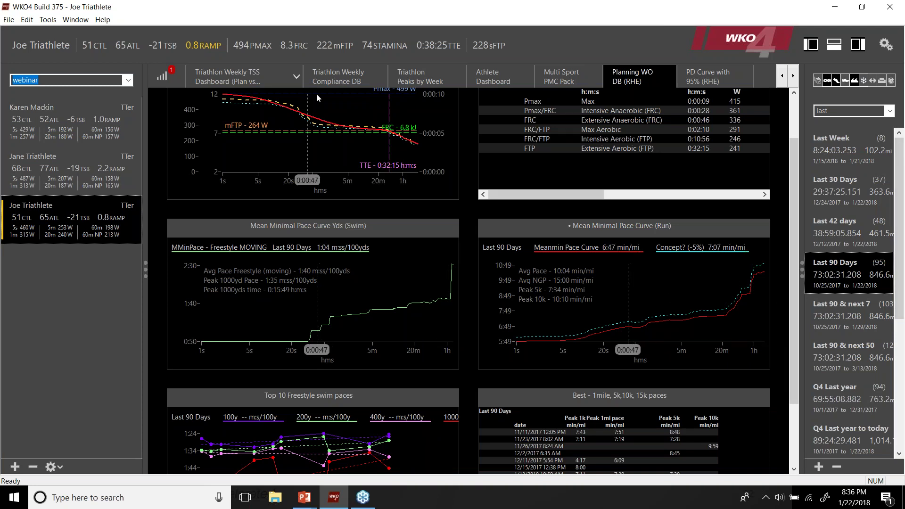
pyautogui.click(782, 79)
pyautogui.click(782, 79)
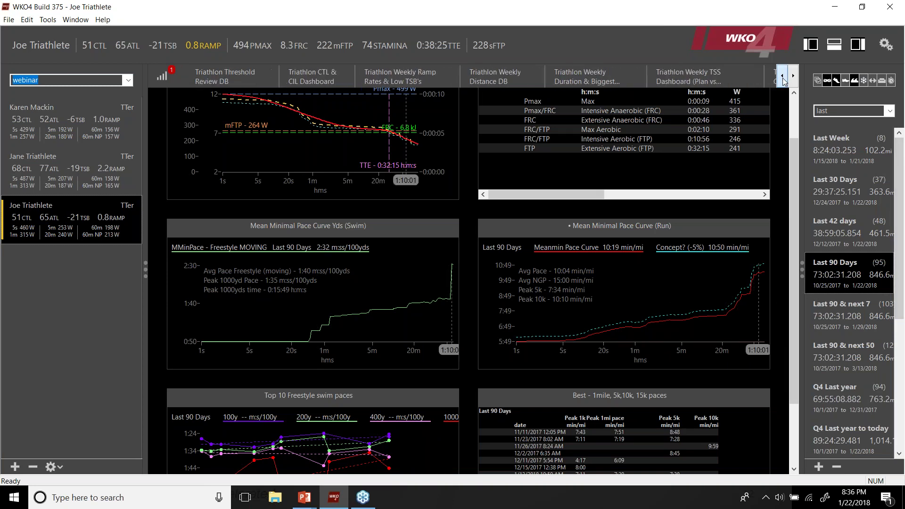
pyautogui.click(329, 81)
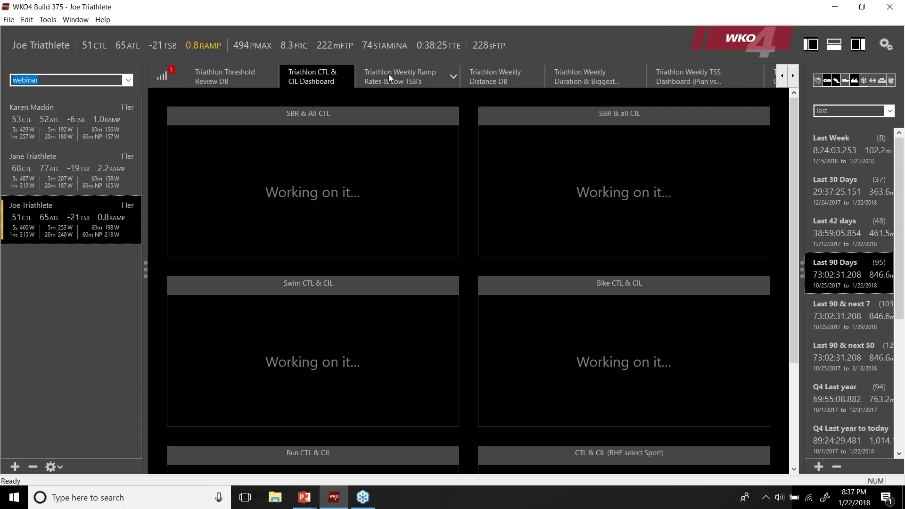
# Review the Triathlon Weekly Distance dashboard and the weekly duration and biggest workout charts for the Last 90 Days.
pyautogui.click(495, 76)
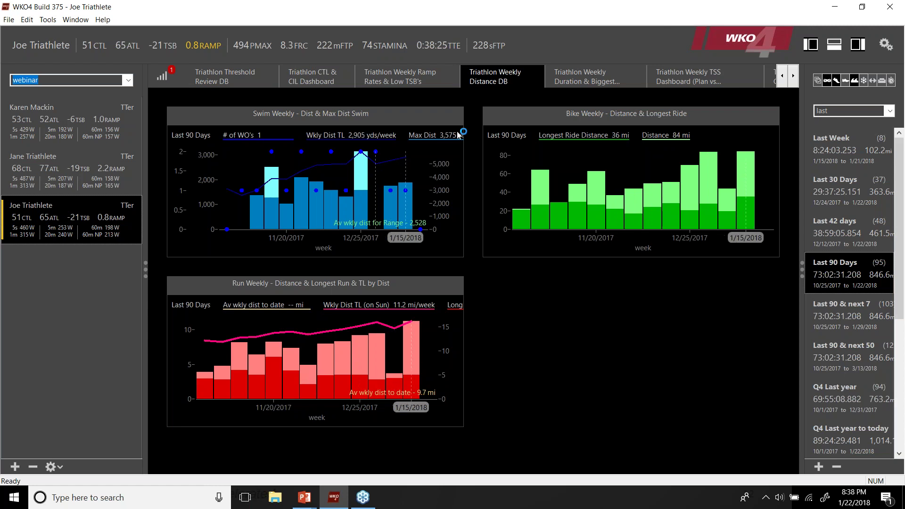
pyautogui.click(587, 79)
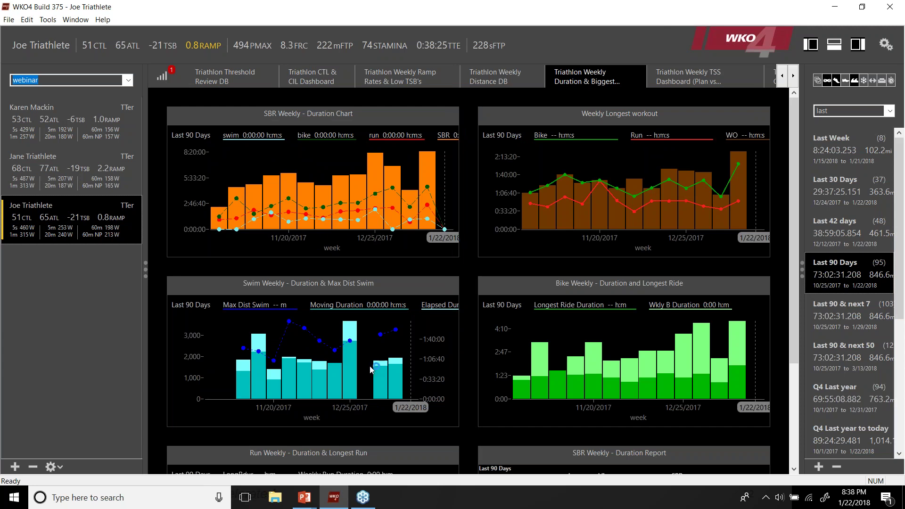
pyautogui.scroll(-3, 362, 383)
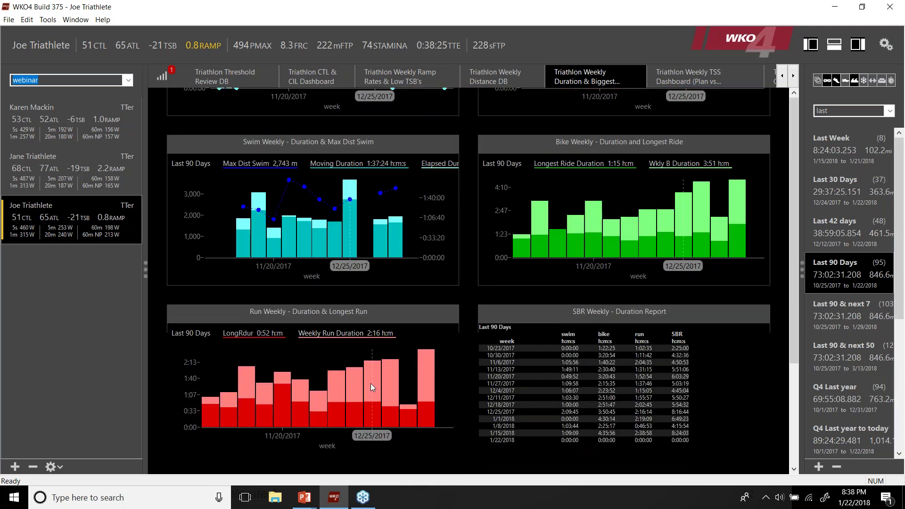
pyautogui.scroll(3, 373, 387)
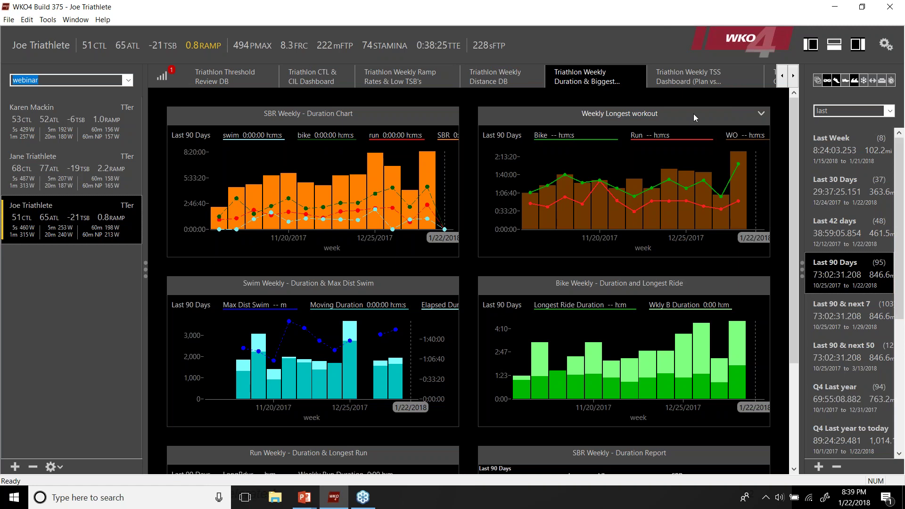
pyautogui.click(706, 137)
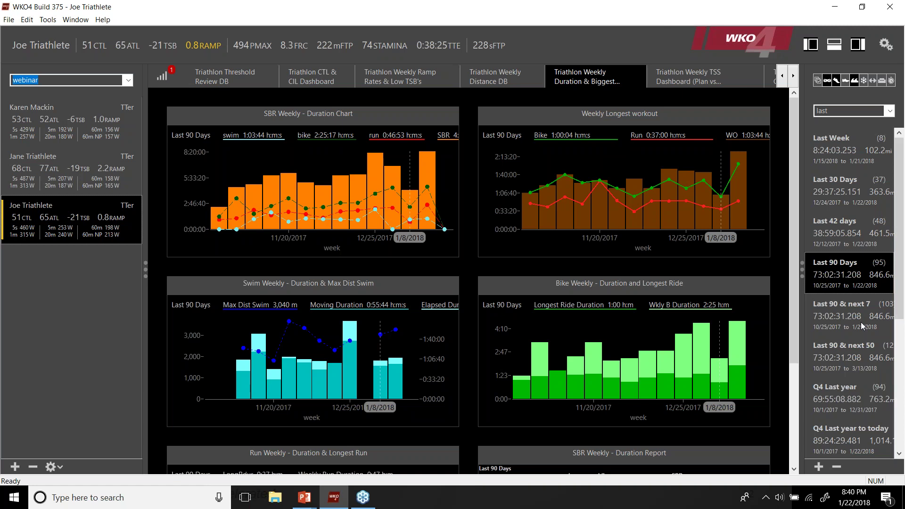
# Review the Triathlon Weekly TSS (Plan vs Actual), Weekly Compliance and Peaks by Week dashboards.
pyautogui.click(688, 78)
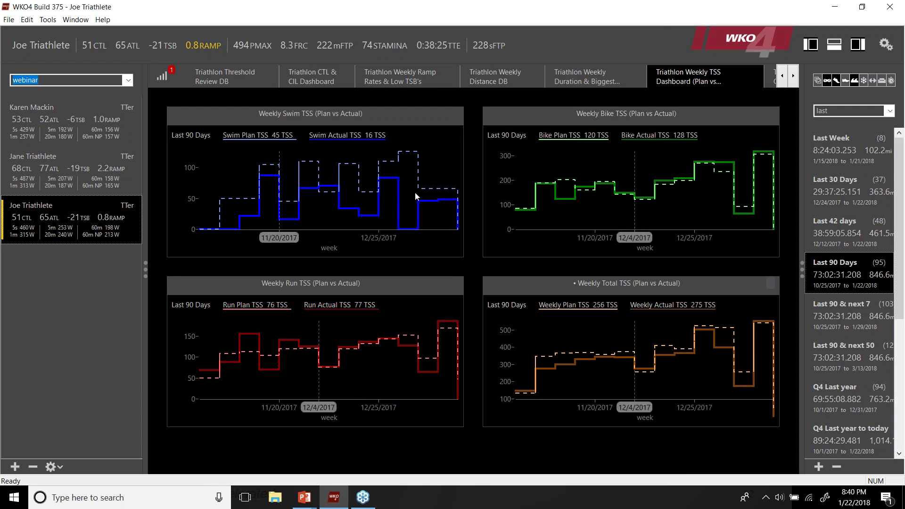
pyautogui.click(794, 76)
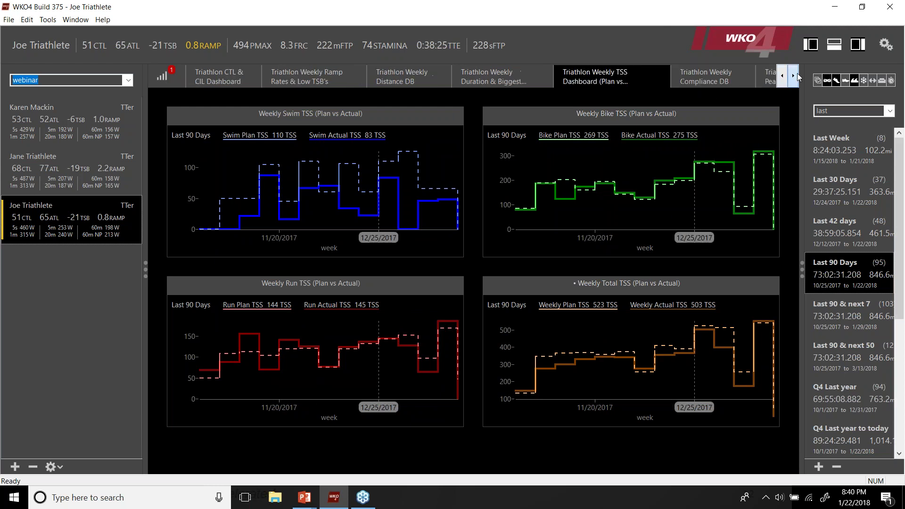
pyautogui.click(795, 76)
pyautogui.click(795, 76)
pyautogui.click(528, 86)
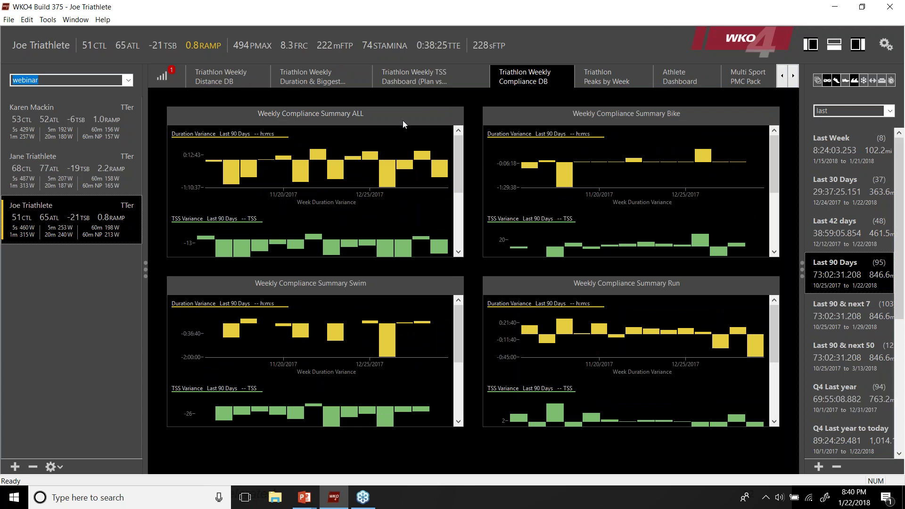
pyautogui.click(620, 81)
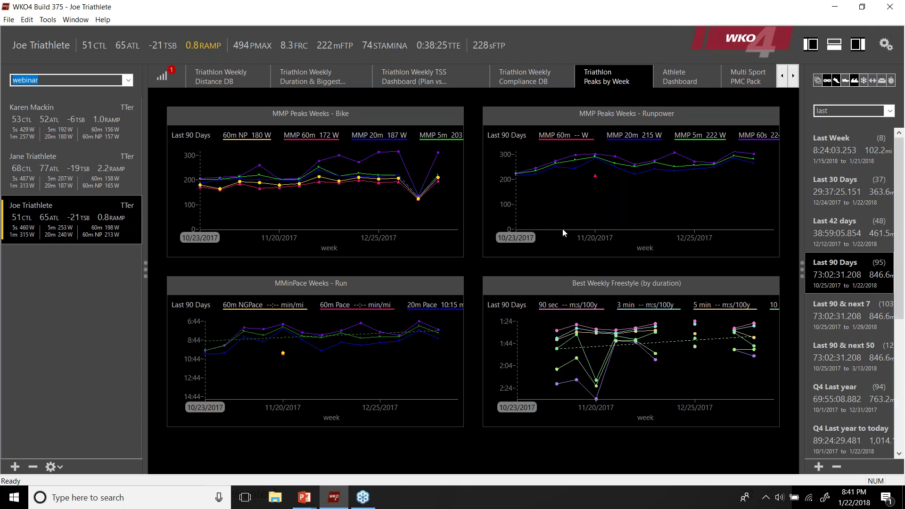
# Open the second listed athlete's Freestyle Swim DB and compare it over Last 90 Days, Last 42 days and Last 30 Days.
pyautogui.click(30, 178)
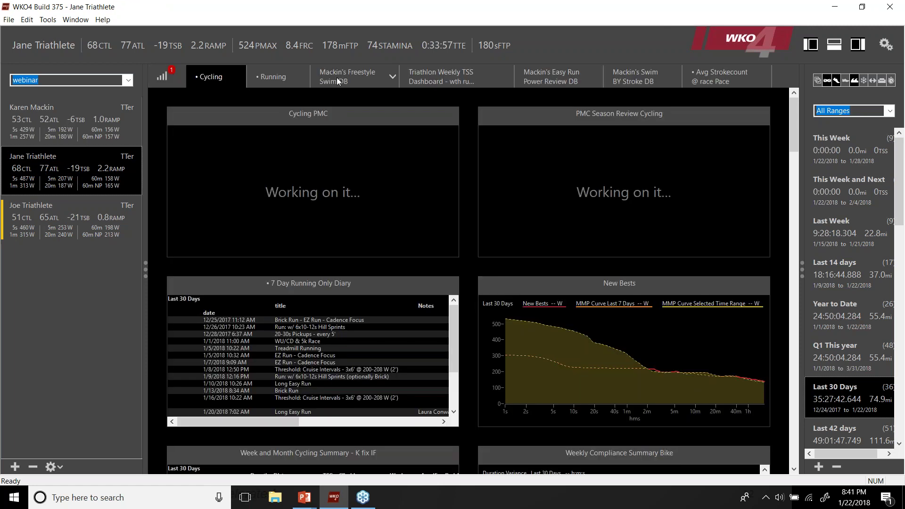
pyautogui.click(336, 78)
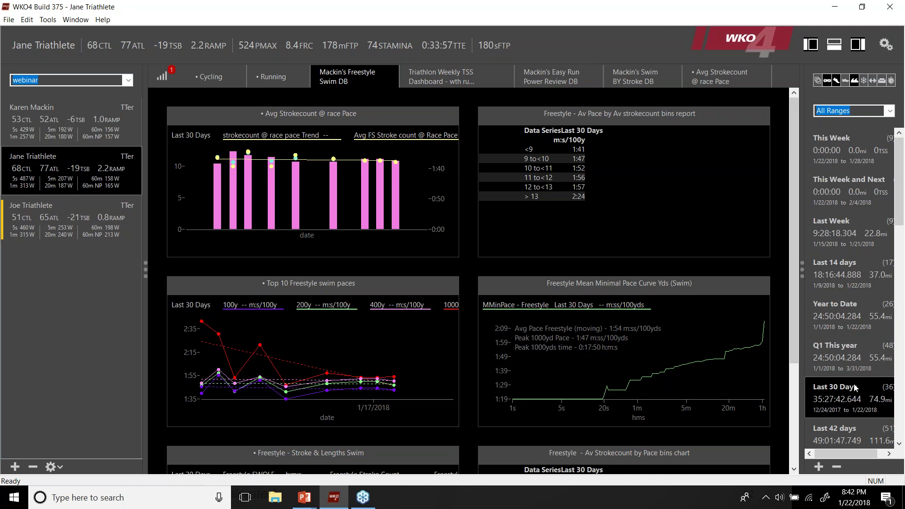
pyautogui.scroll(-1, 897, 231)
pyautogui.scroll(-4, 897, 231)
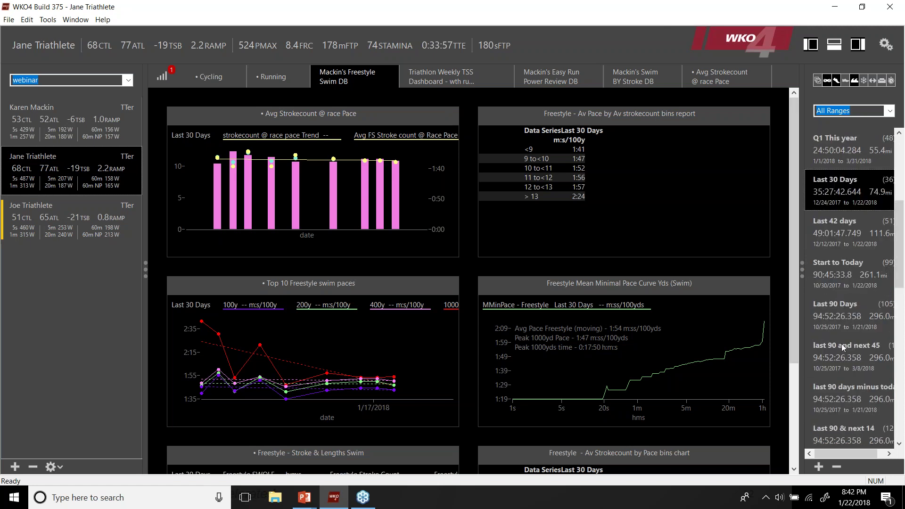
pyautogui.click(833, 325)
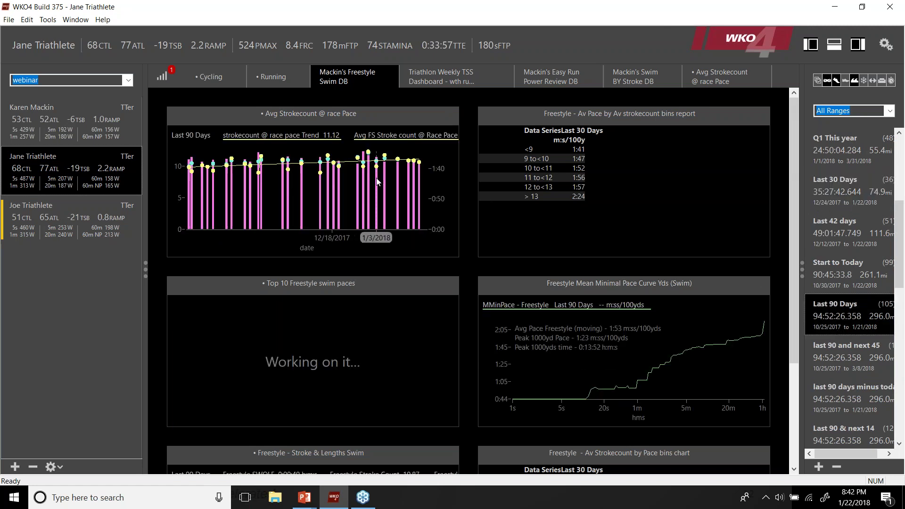
pyautogui.click(839, 235)
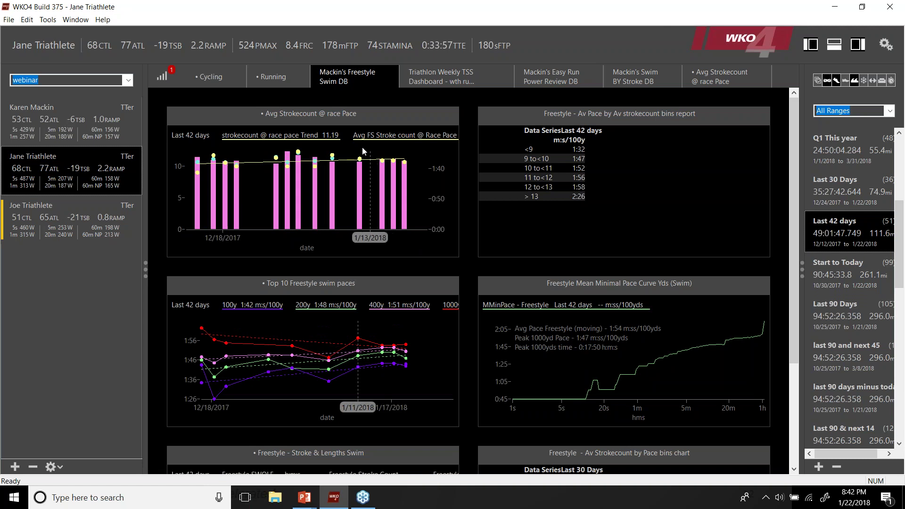
pyautogui.click(841, 193)
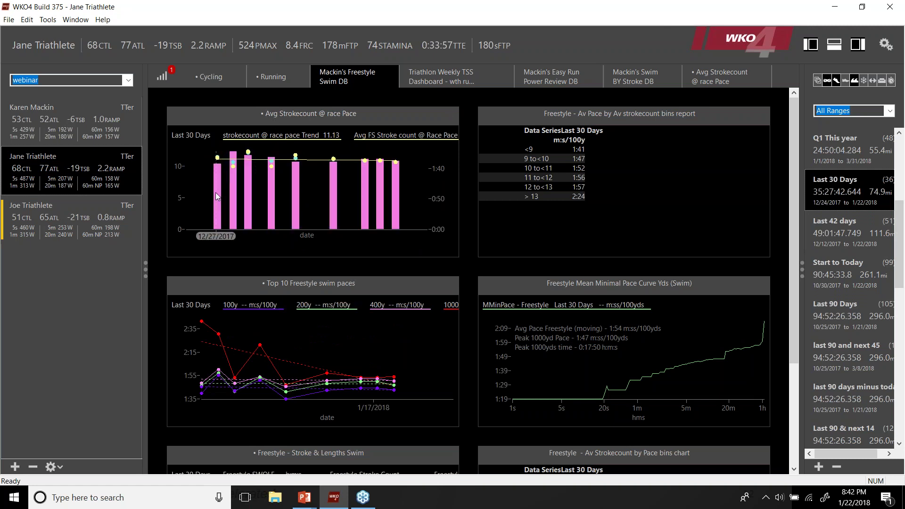
# Examine the Avg Strokecount @ race Pace chart at full size, then return to the Freestyle Swim DB and review its remaining charts.
pyautogui.doubleClick(387, 110)
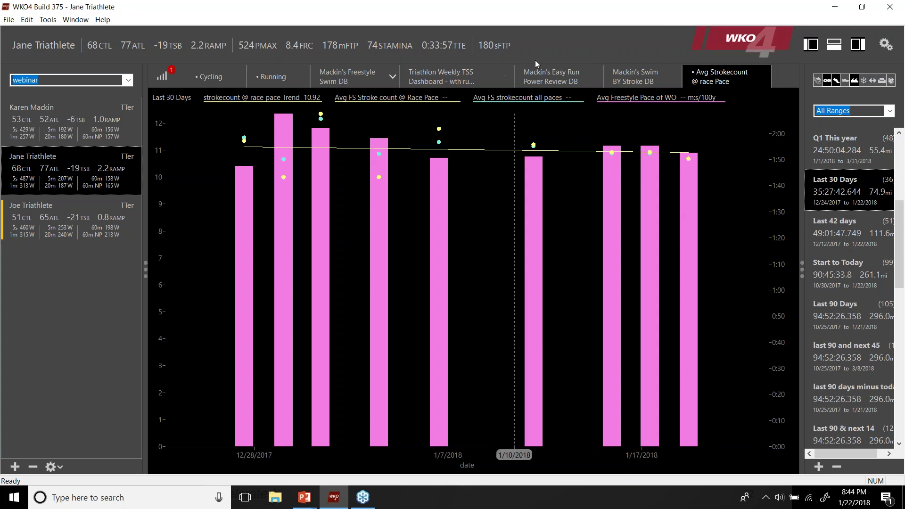
pyautogui.click(337, 77)
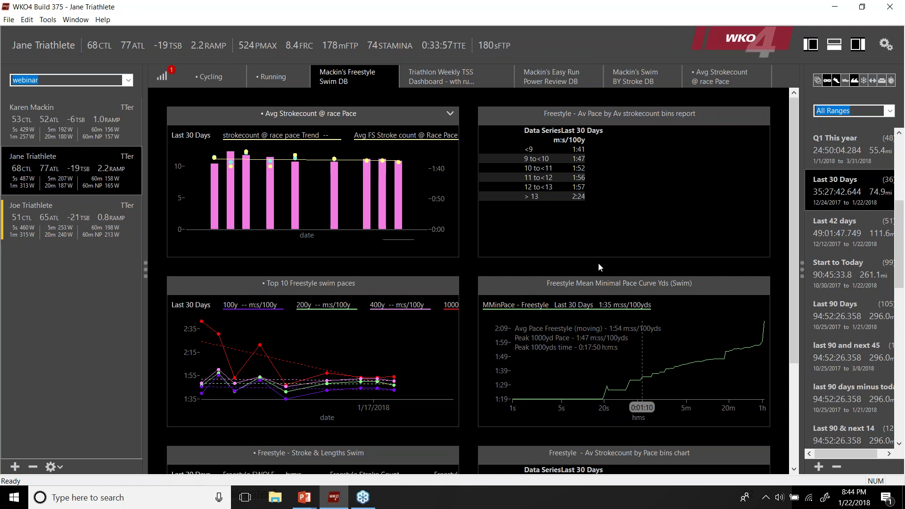
pyautogui.scroll(-3, 598, 262)
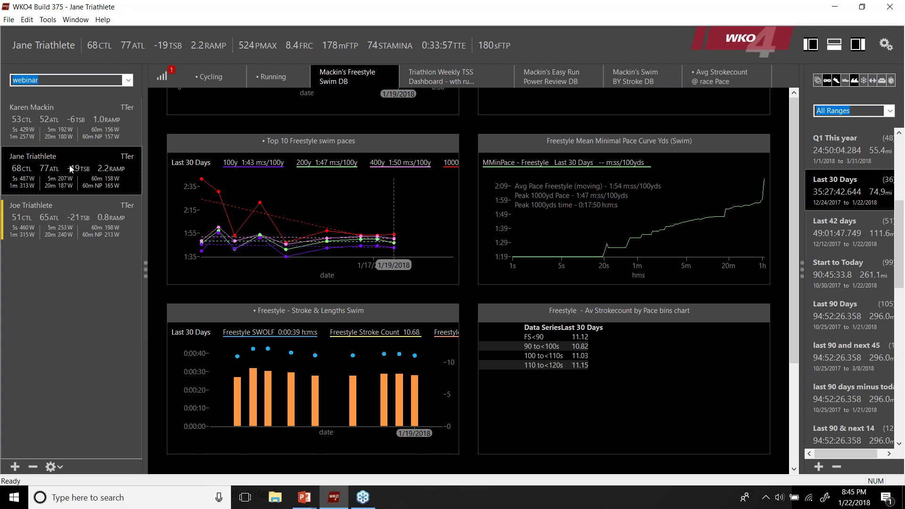
# Select the first listed athlete and view the enlarged Swim Pack Zoom w Trend chart for the October 2, 2017 swim.
pyautogui.click(73, 120)
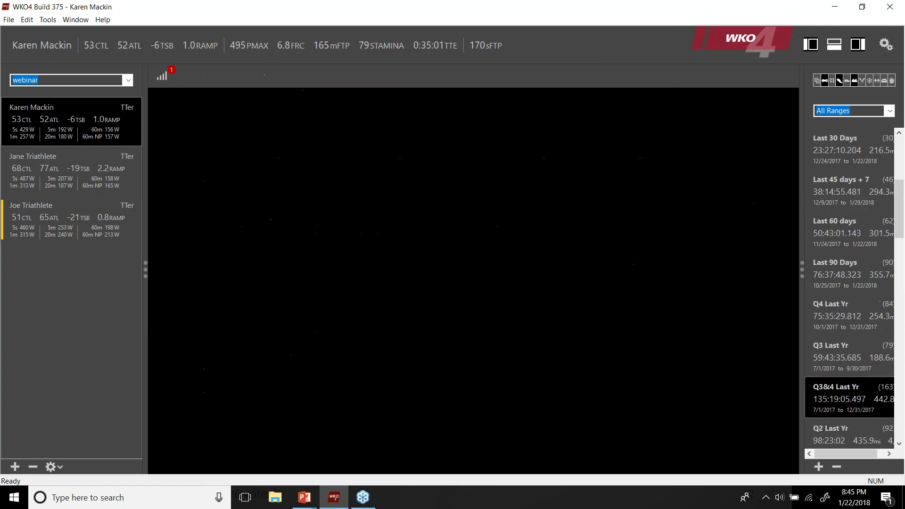
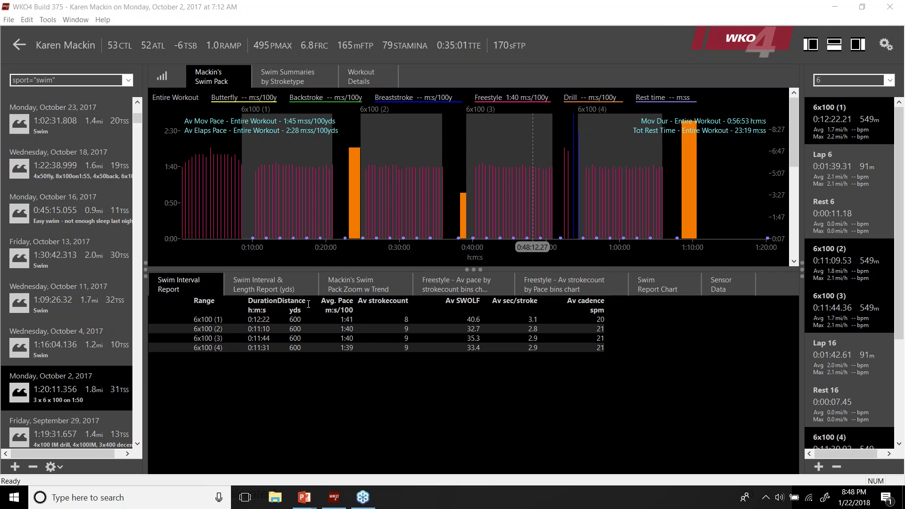
pyautogui.click(342, 284)
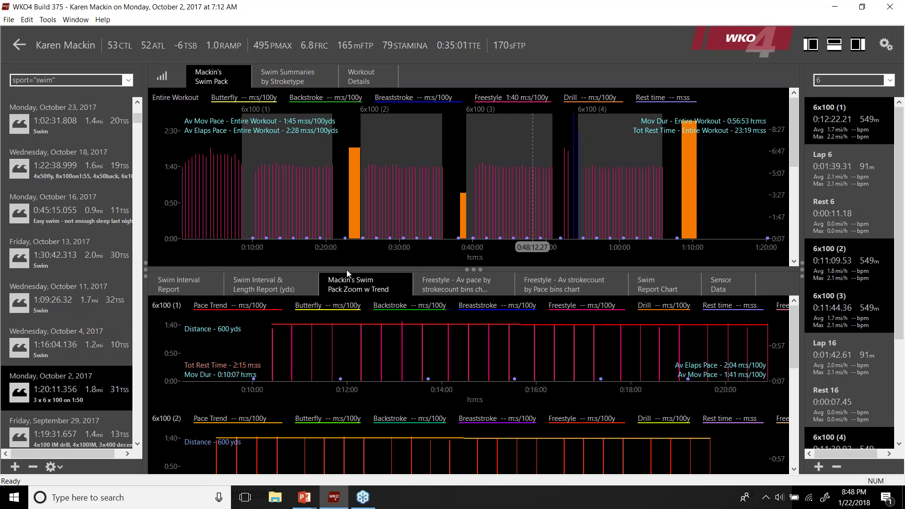
pyautogui.moveTo(347, 270)
pyautogui.mouseDown()
pyautogui.moveTo(343, 216)
pyautogui.moveTo(346, 257)
pyautogui.mouseUp()
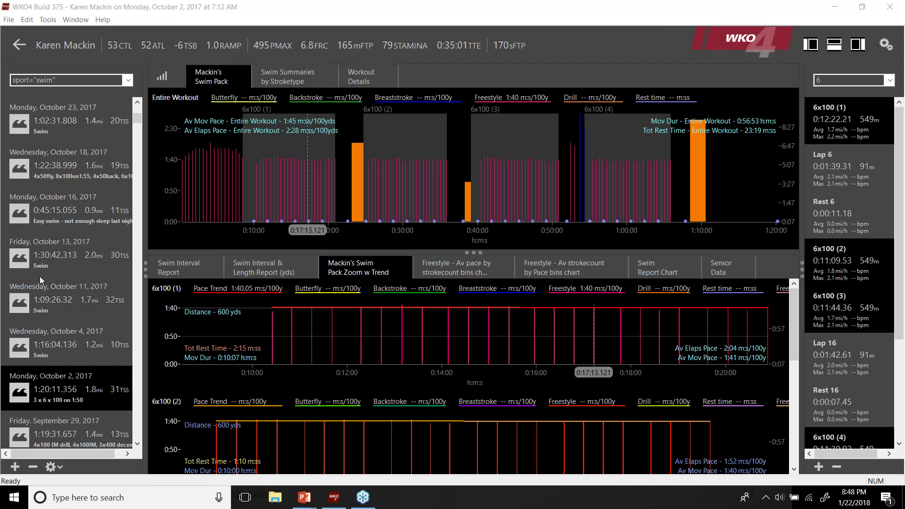
# Open the September 27, 2017 Stroke Workout and filter its ranges by "im" to show the IM set.
pyautogui.scroll(-2, 40, 276)
pyautogui.click(65, 206)
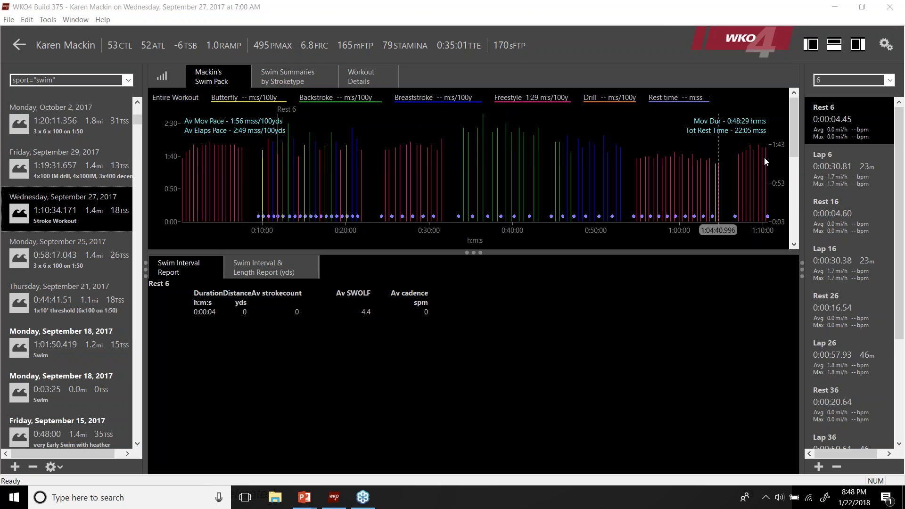
pyautogui.click(827, 80)
pyautogui.write('im')
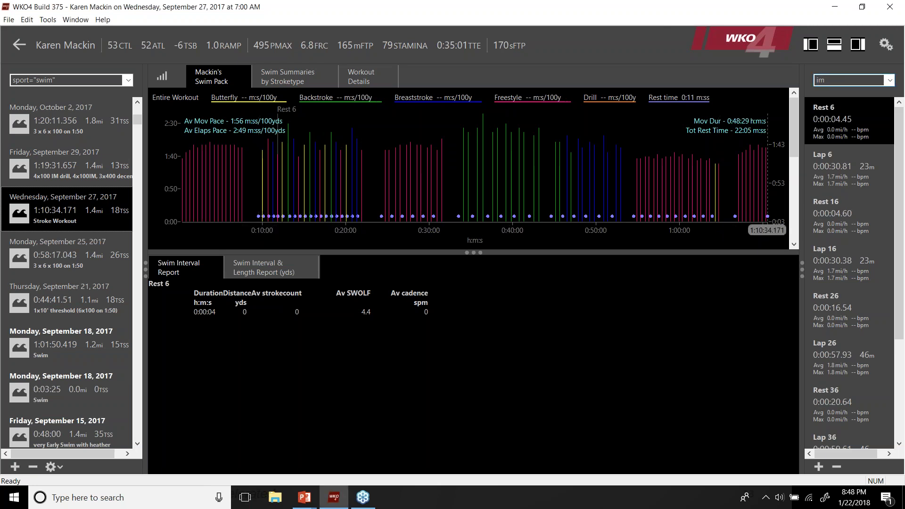
pyautogui.press('Return')
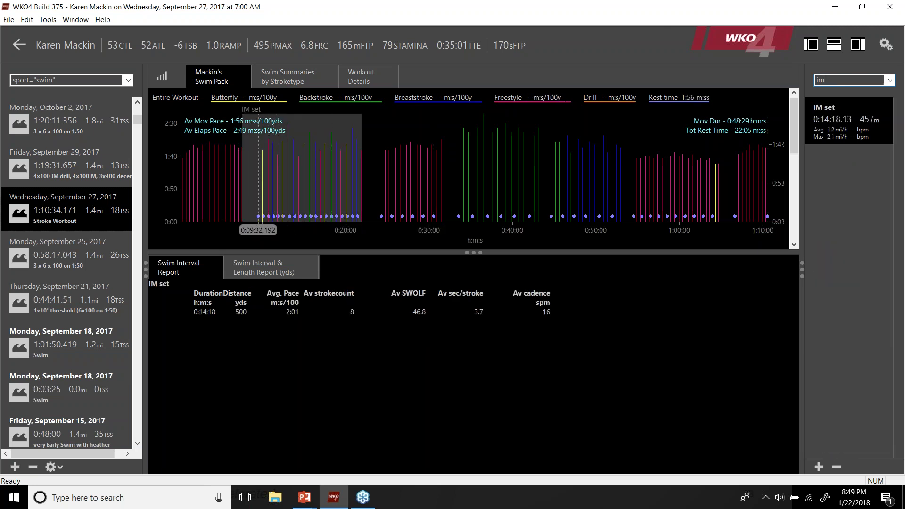
# Review the IM set's length report, pace trend and freestyle pace by strokecount chart, hiding both side panes for more room.
pyautogui.click(269, 273)
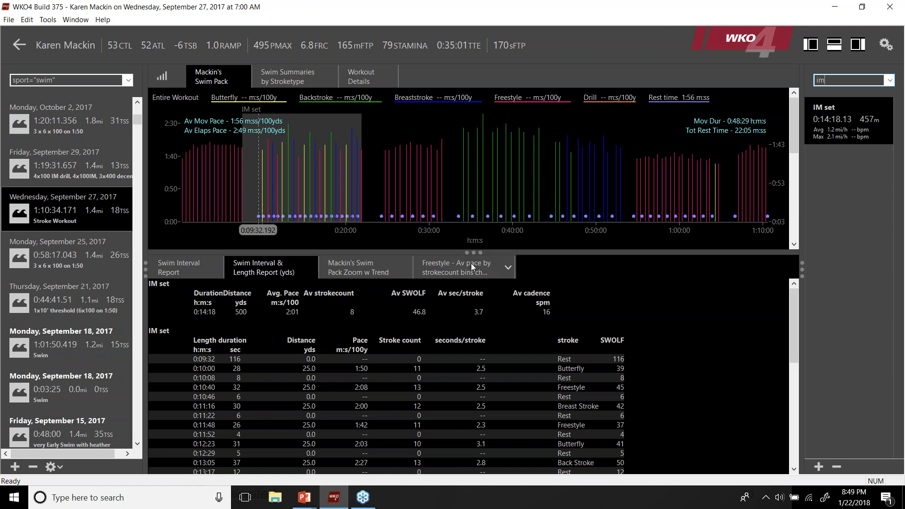
pyautogui.click(357, 272)
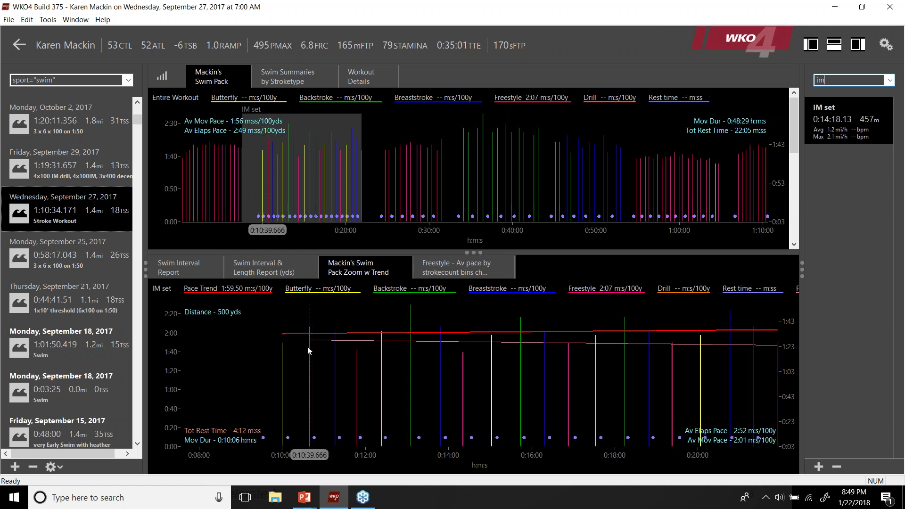
pyautogui.click(857, 47)
pyautogui.click(811, 44)
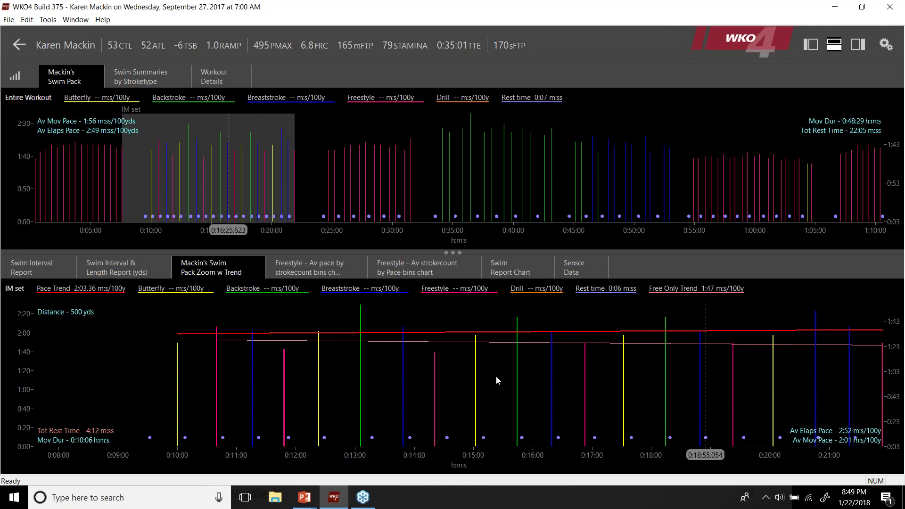
pyautogui.click(333, 273)
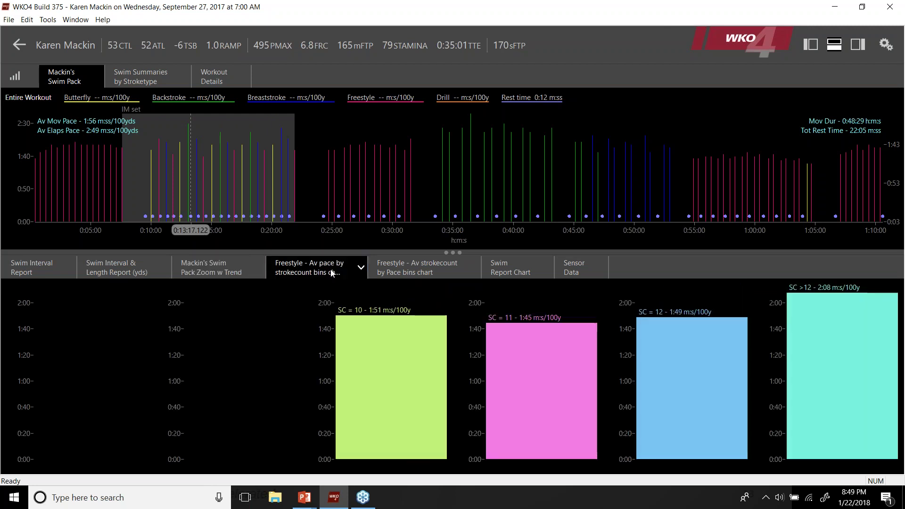
# Show the ranges pane again, clear its filter, select Entire Workout and review the freestyle pace and strokecount bins charts.
pyautogui.click(857, 45)
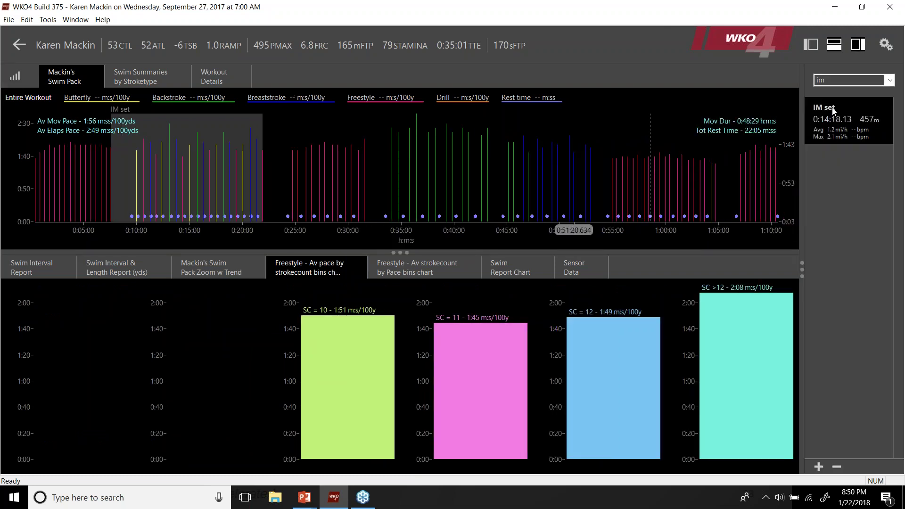
pyautogui.moveTo(802, 81); pyautogui.dragTo(808, 82)
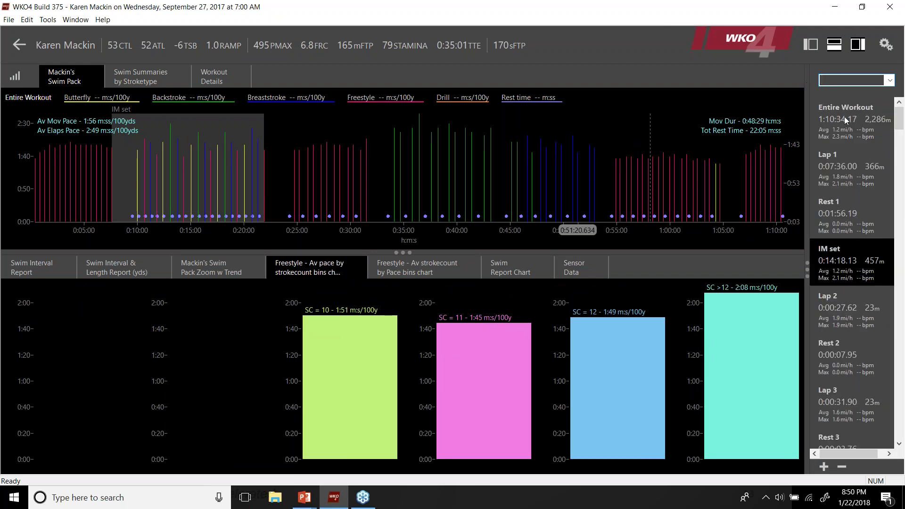
pyautogui.click(845, 117)
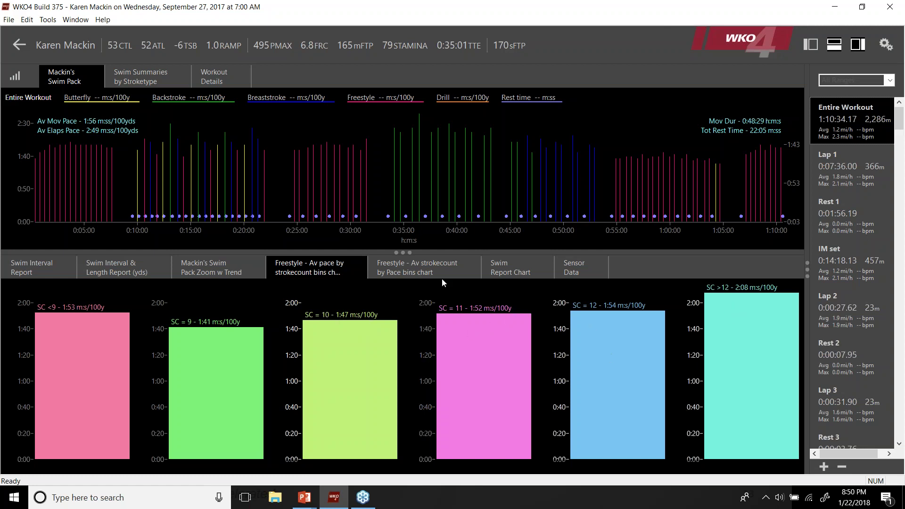
pyautogui.click(435, 268)
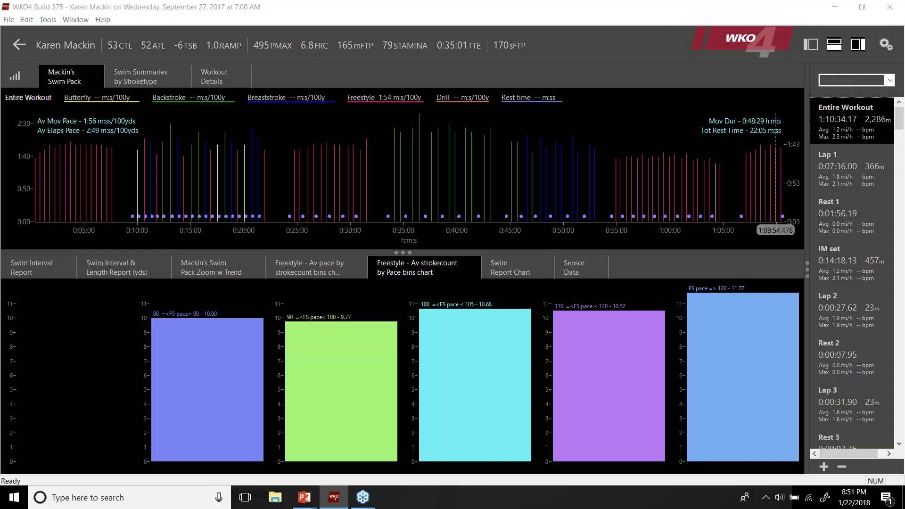
# Switch to the presentation to check the Workout Level slide and return to WKO4.
pyautogui.hotkey('alt', 'Tab')
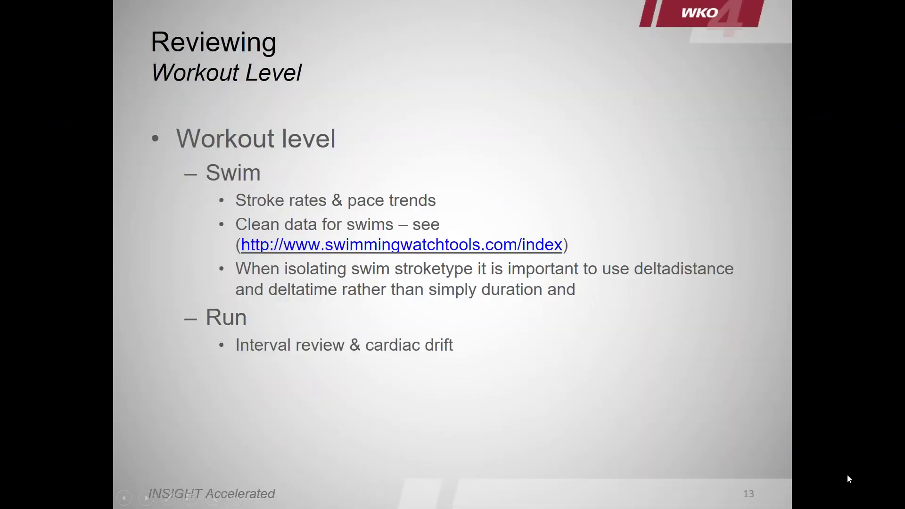
pyautogui.hotkey('alt', 'Tab')
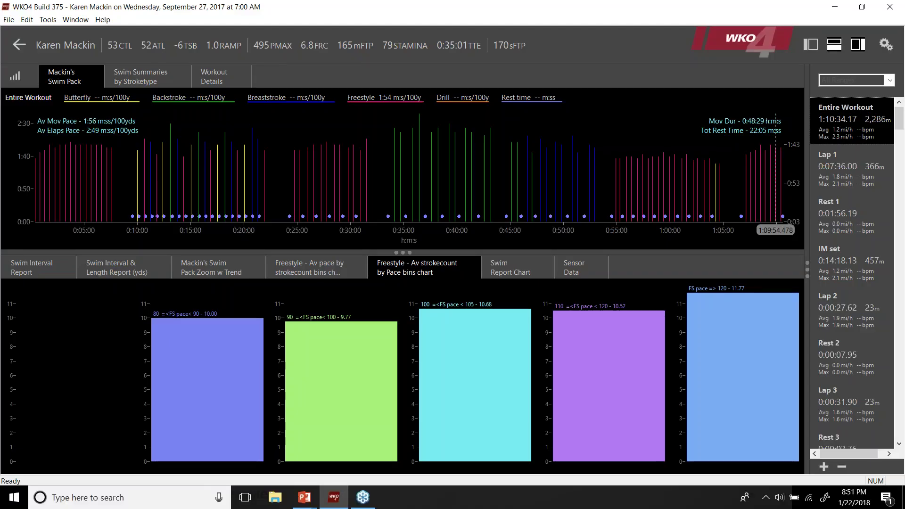
# Recheck the Workout Level slide, return to WKO4, leave the swim workout and open the third listed athlete's run workouts.
pyautogui.hotkey('alt', 'Tab')
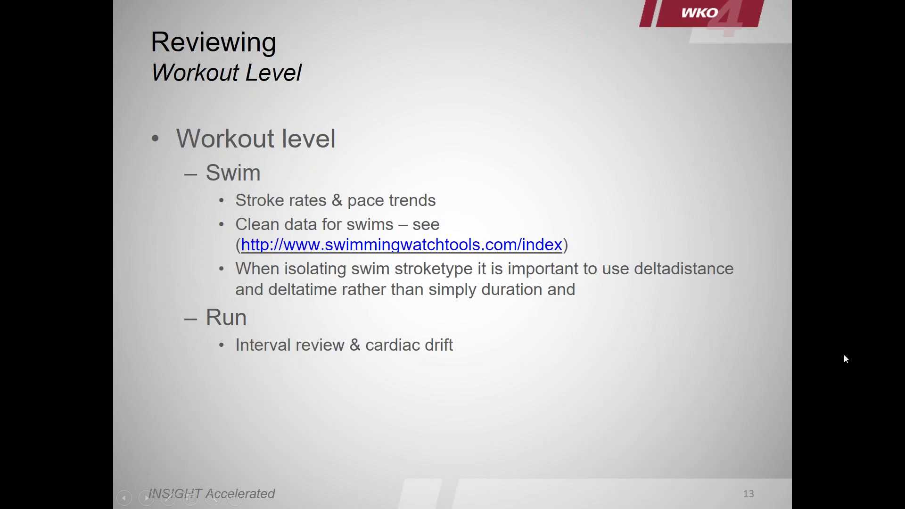
pyautogui.hotkey('alt', 'Tab')
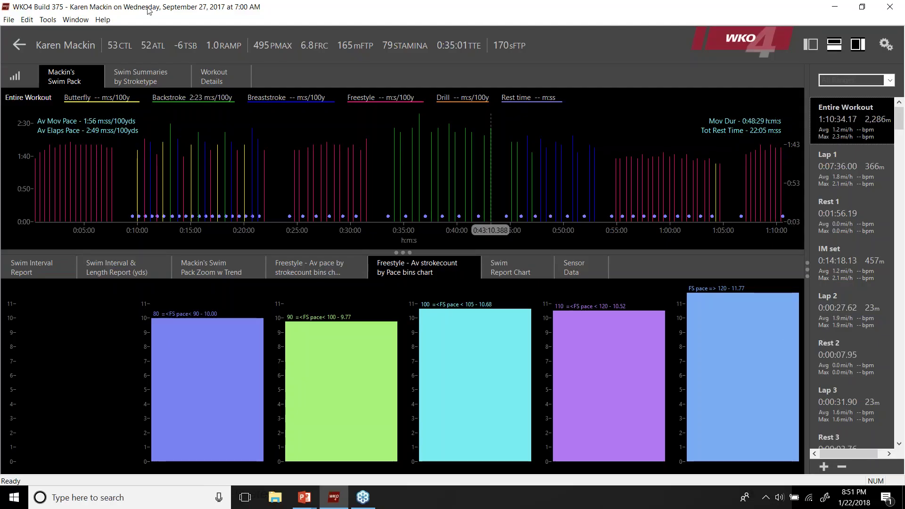
pyautogui.click(810, 44)
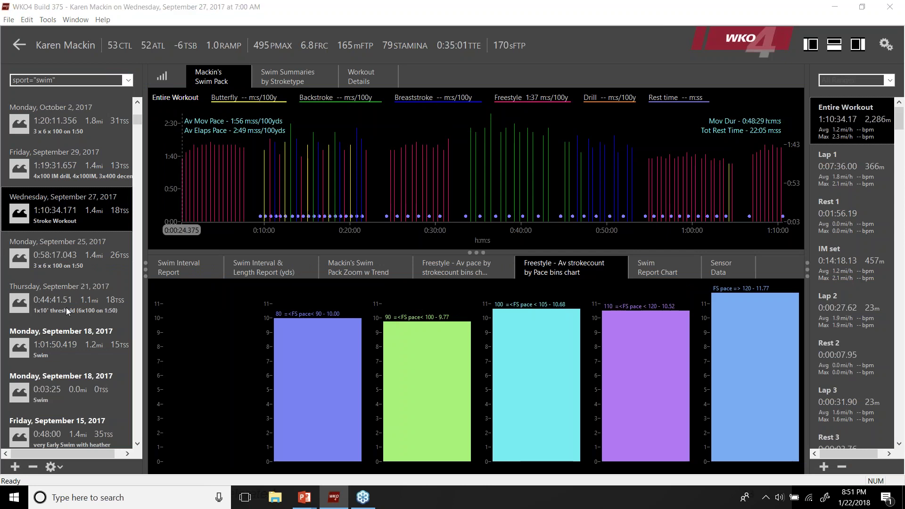
pyautogui.click(18, 45)
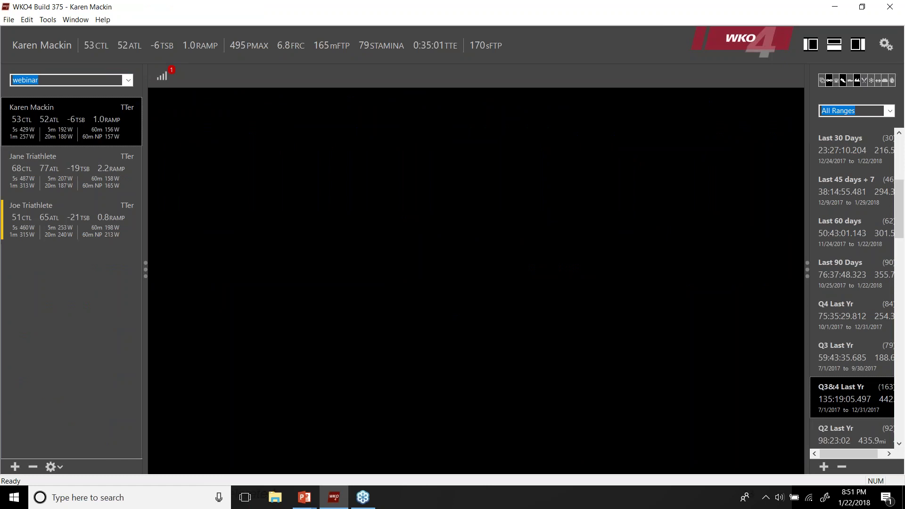
pyautogui.click(70, 219)
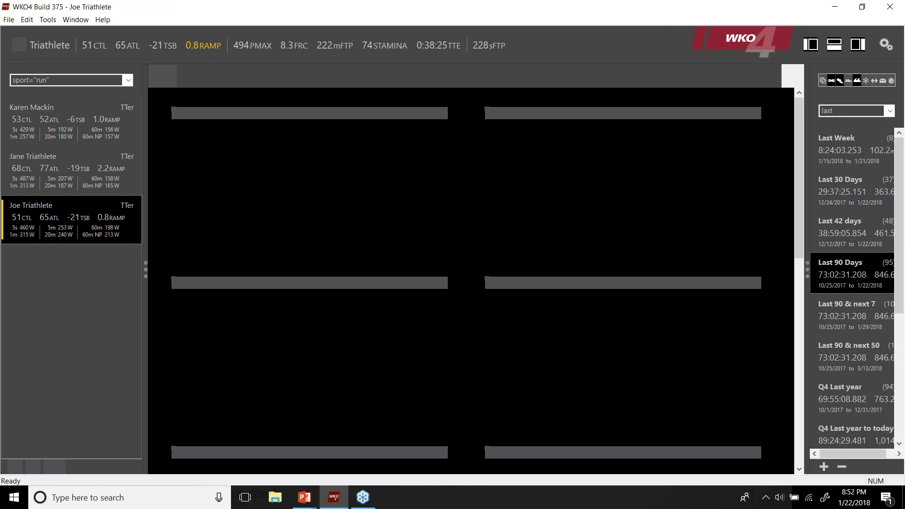
pyautogui.click(55, 218)
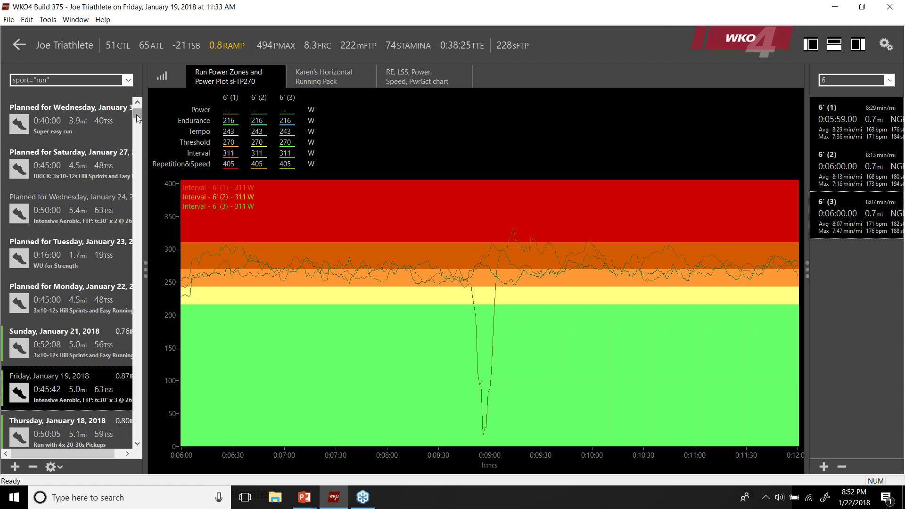
# Browse the run workout list across past and planned sessions, returning to the January 19, 2018 Intensive Aerobic run.
pyautogui.scroll(-10, 139, 119)
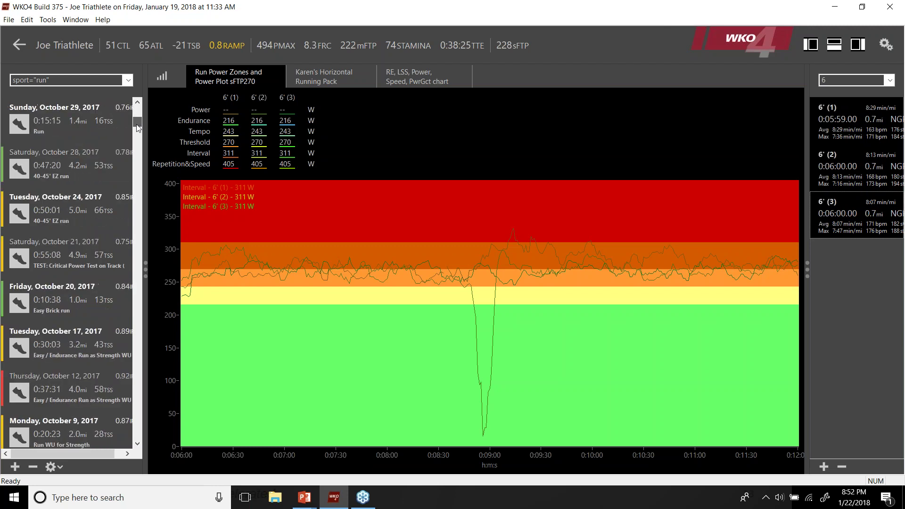
pyautogui.scroll(15, 138, 120)
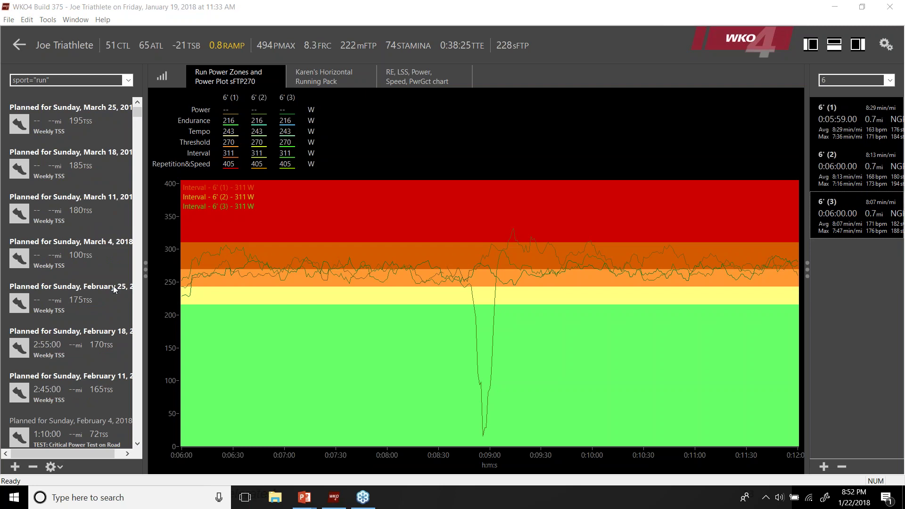
pyautogui.scroll(-5, 136, 114)
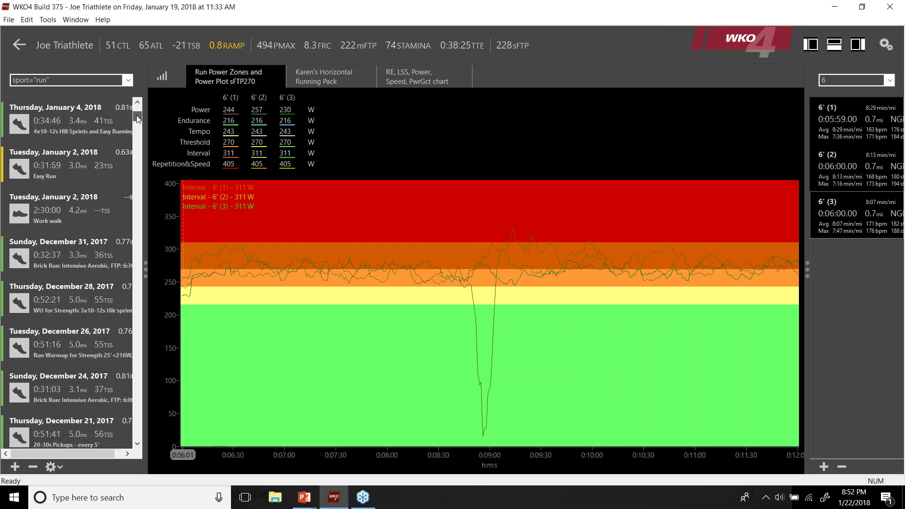
pyautogui.scroll(-5, 136, 115)
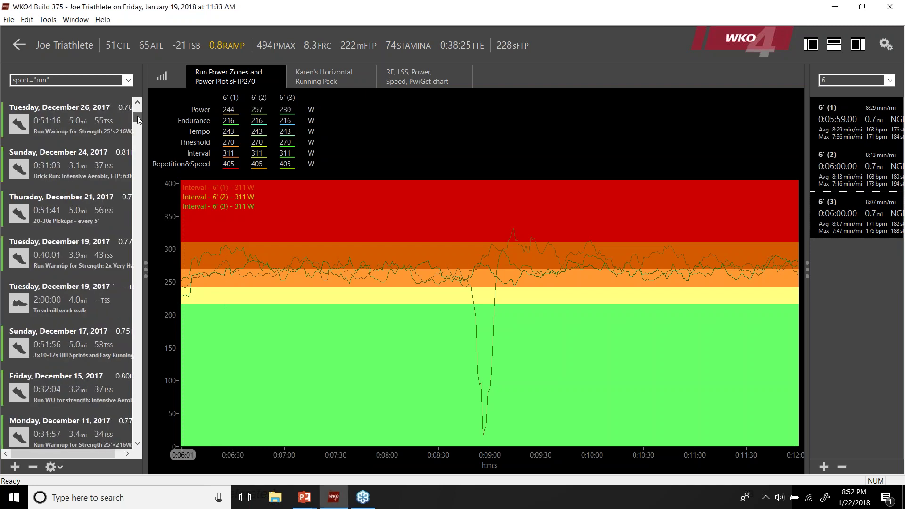
pyautogui.scroll(10, 138, 119)
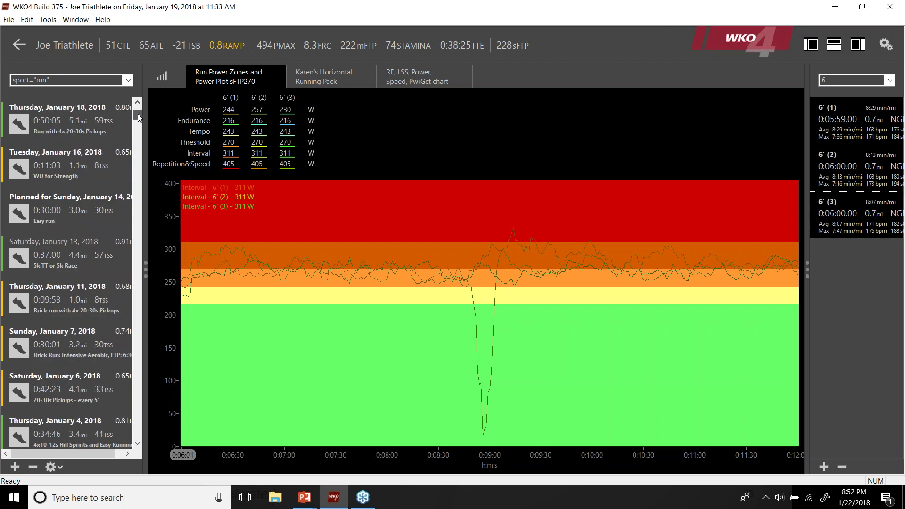
pyautogui.scroll(3, 138, 113)
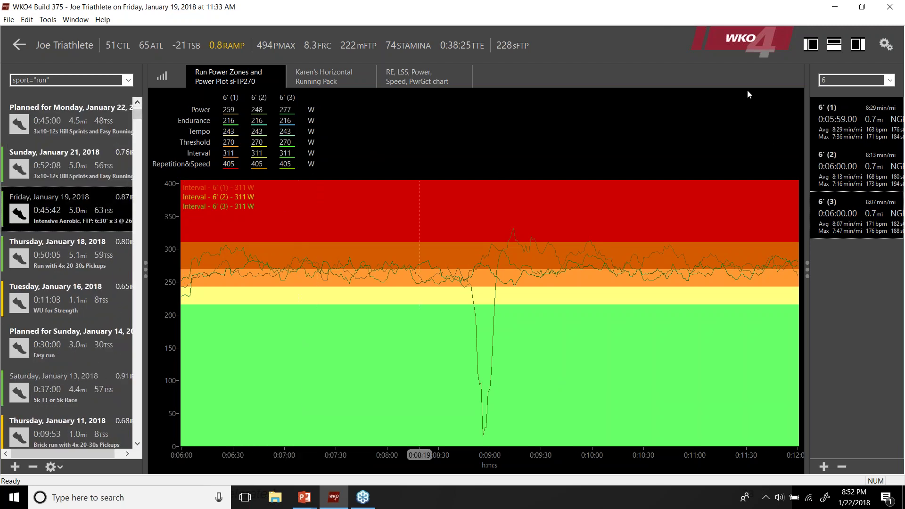
# Clear the "6" filter from the January 19 run's ranges and show the Horizontal Running Pack chart.
pyautogui.click(848, 80)
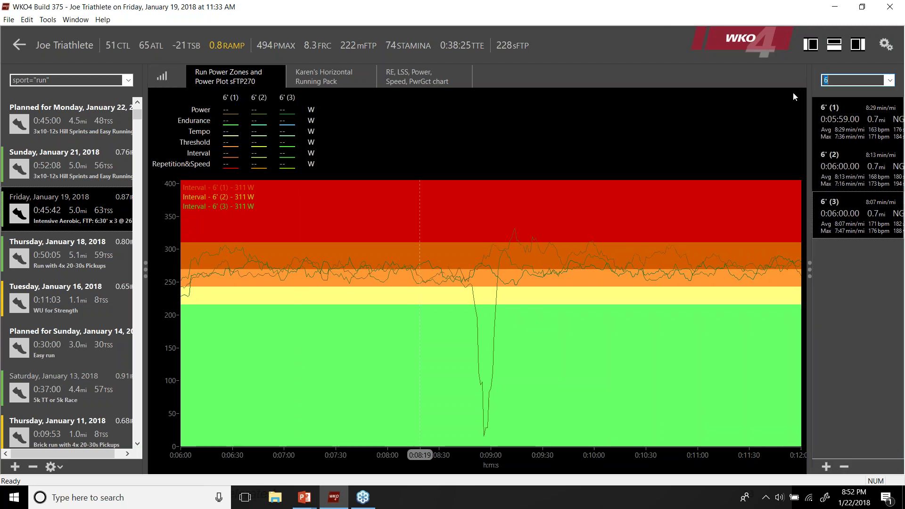
pyautogui.press('BackSpace')
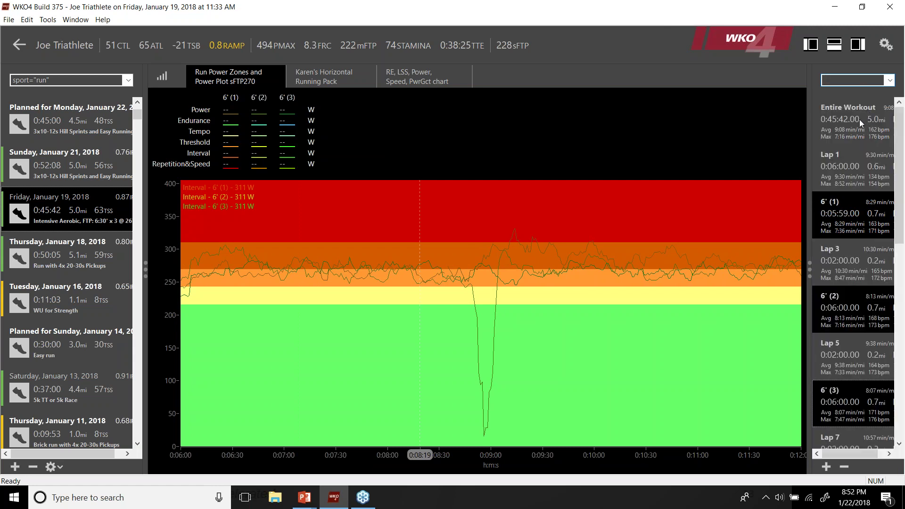
pyautogui.click(322, 77)
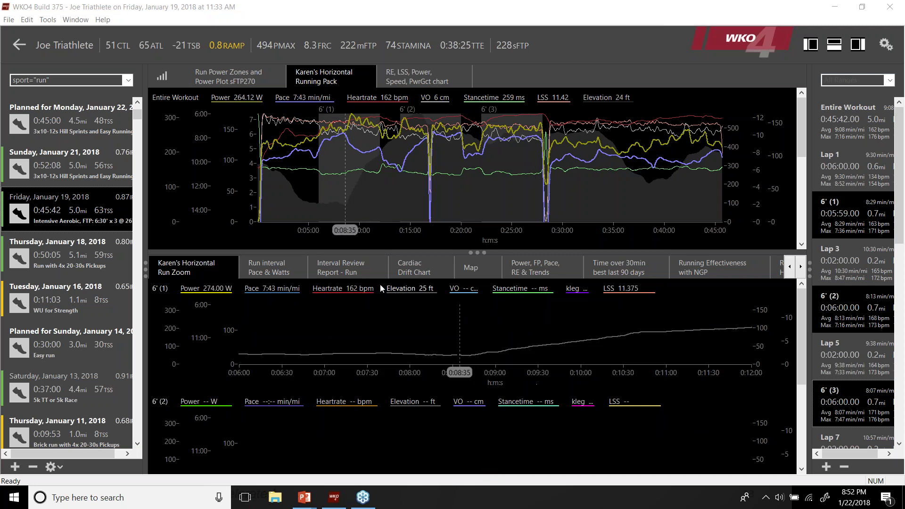
# Review the run's interval pace and watts, Interval Review Report and Cardiac Drift Chart, then select the Entire Workout range.
pyautogui.click(272, 273)
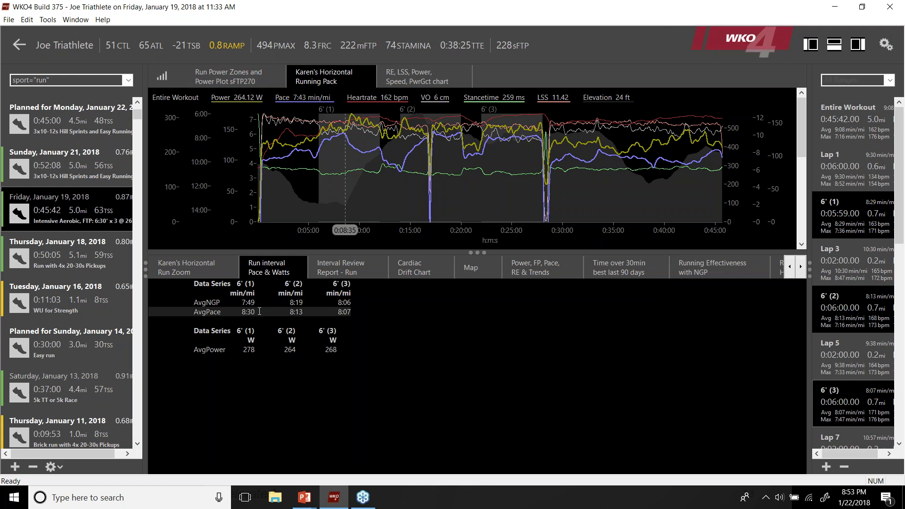
pyautogui.click(329, 272)
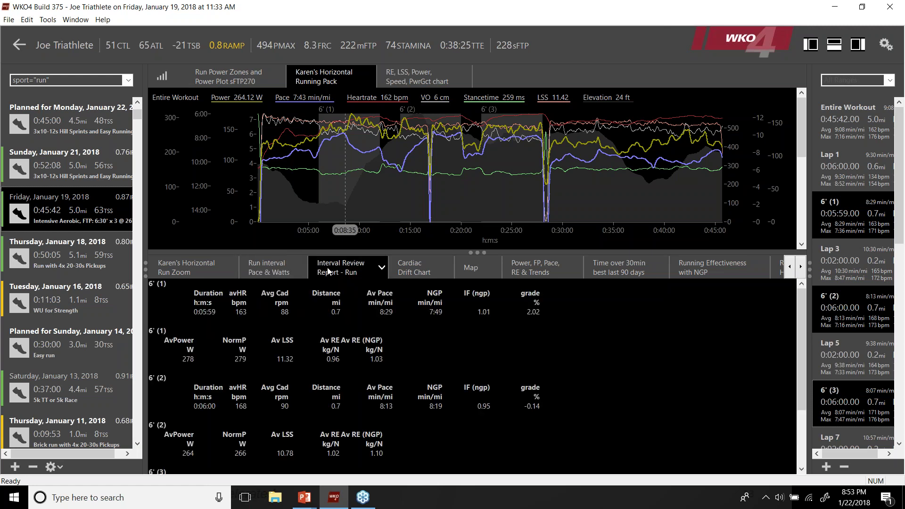
pyautogui.click(412, 269)
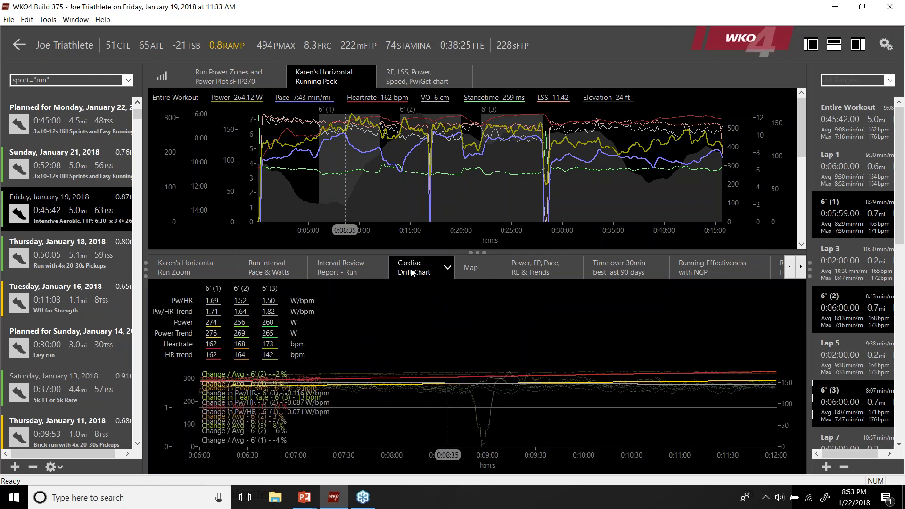
pyautogui.click(853, 125)
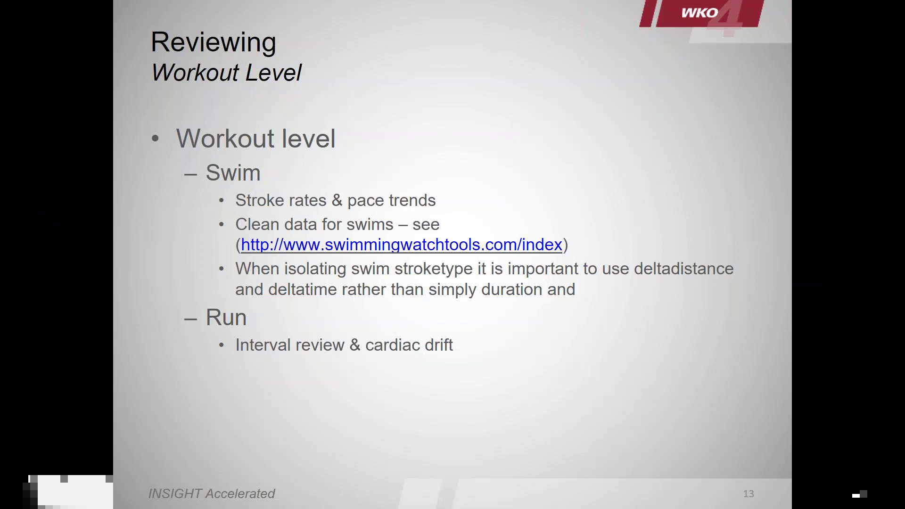
# Switch to the presentation and advance from the Workout Level slide to the Random Other Cool things slide.
pyautogui.press('Right')
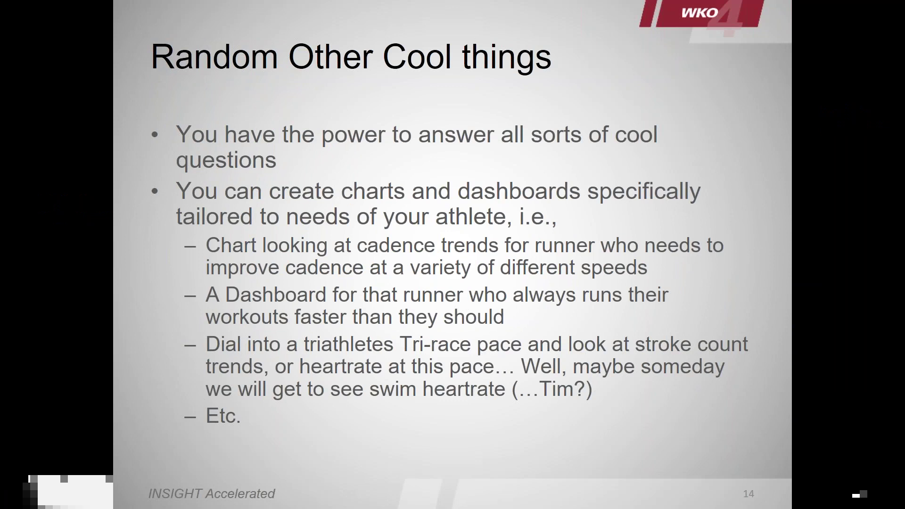